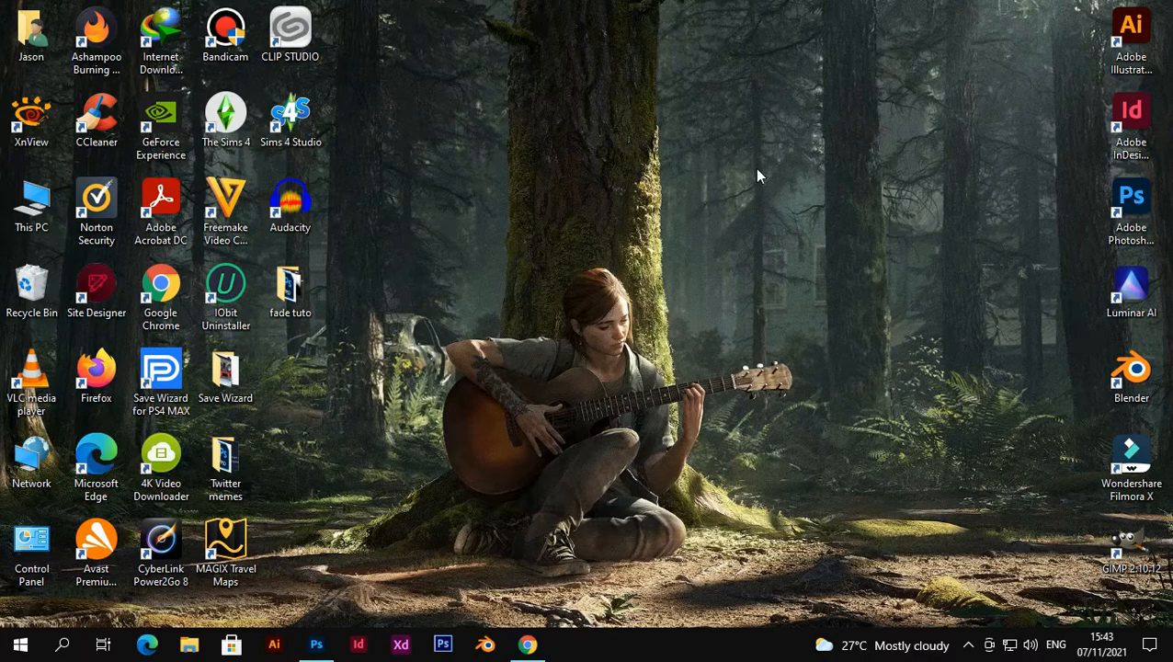
- Switch to Chrome and look through the open IMVU pages for the Fade 01, Denton-KE and Kings hair products
left_click(527, 643)
left_click(276, 14)
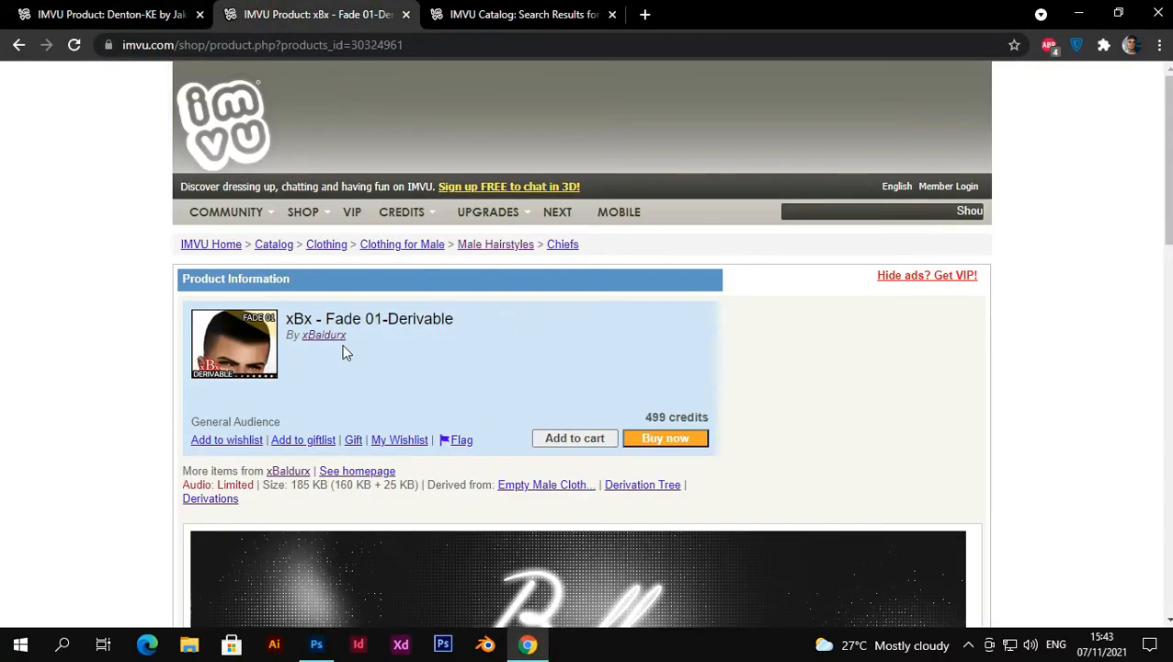
left_click(110, 13)
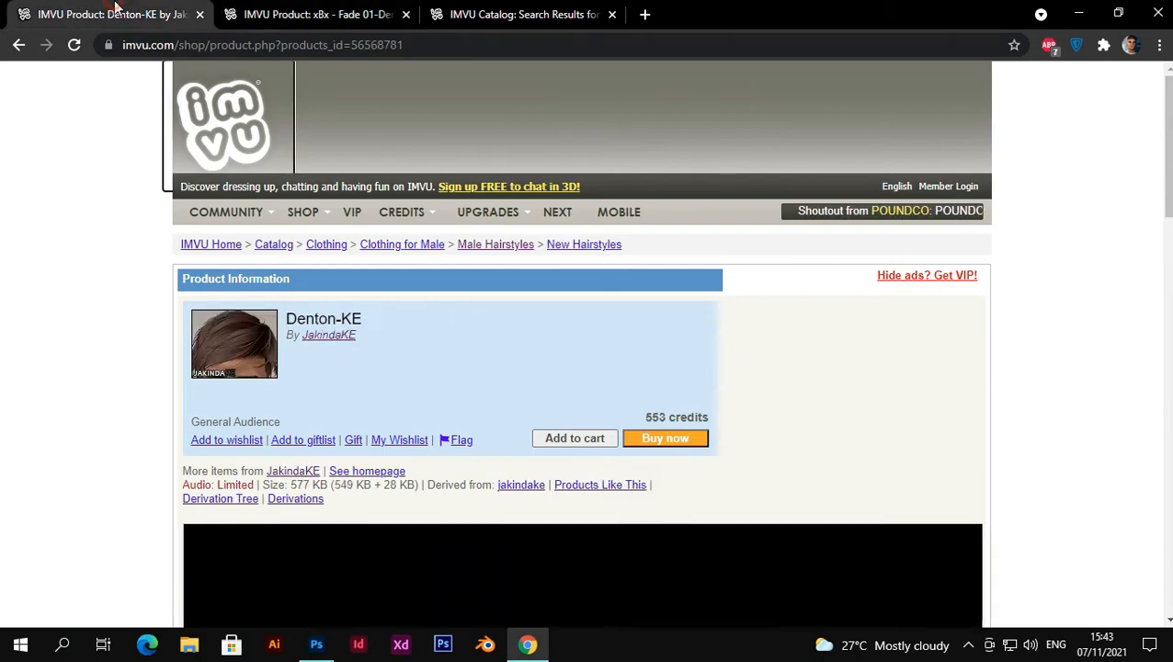
left_click(441, 14)
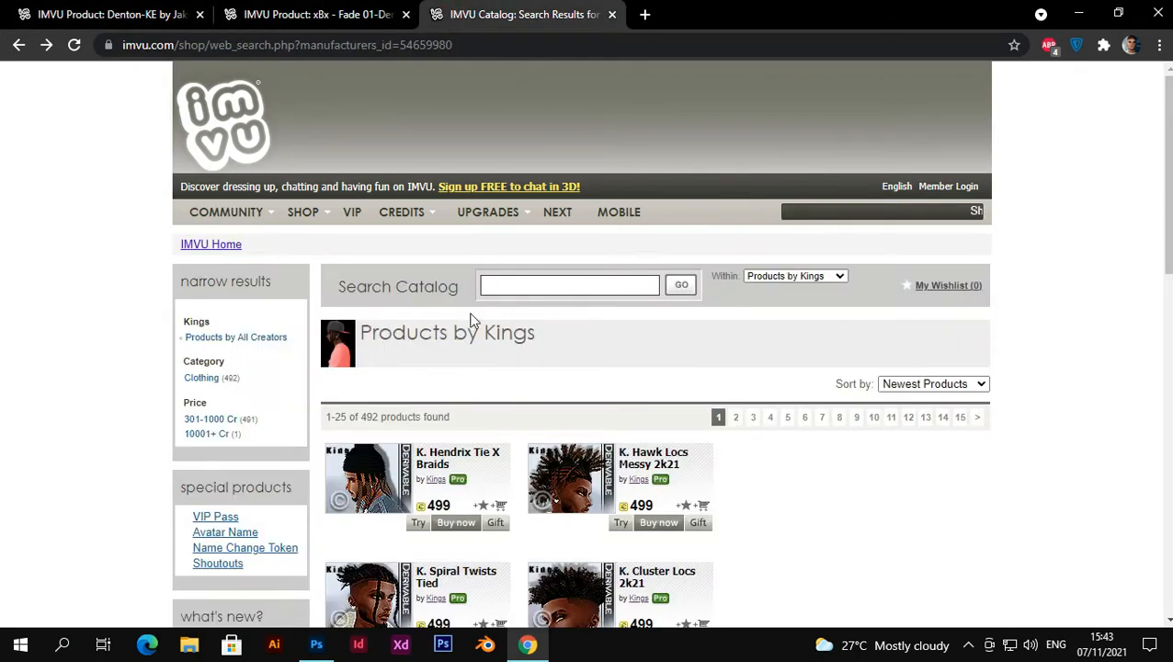
- Open the texture template link on the xBx - Fade 01-Derivable product page
left_click(324, 14)
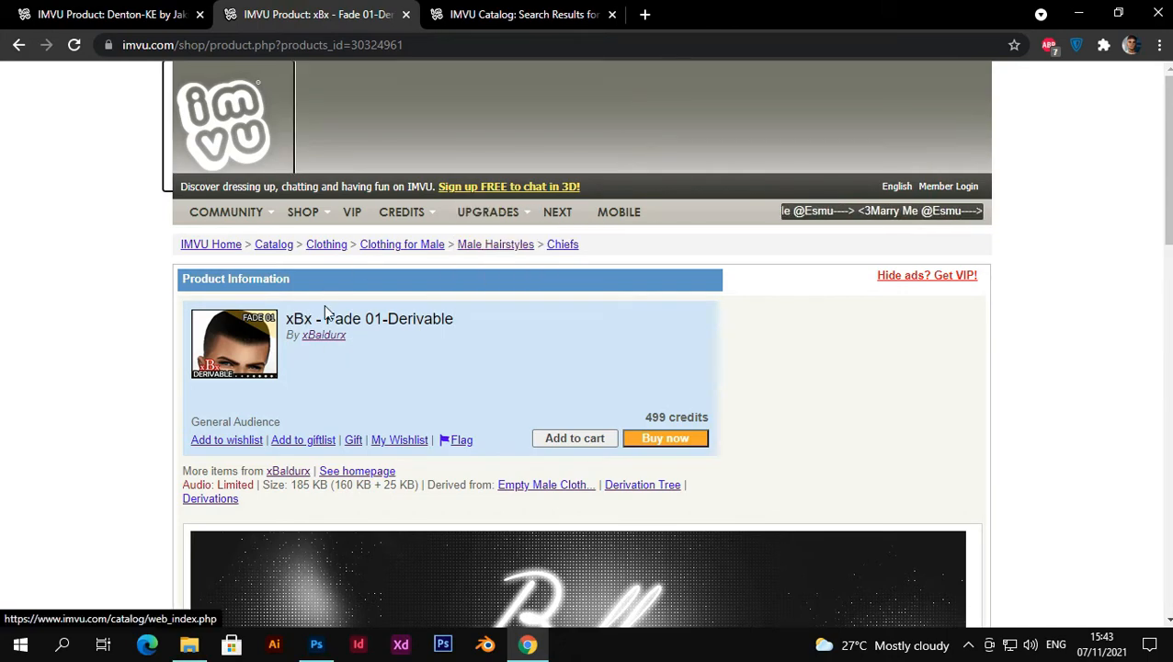
scroll(364, 303, "down", 5)
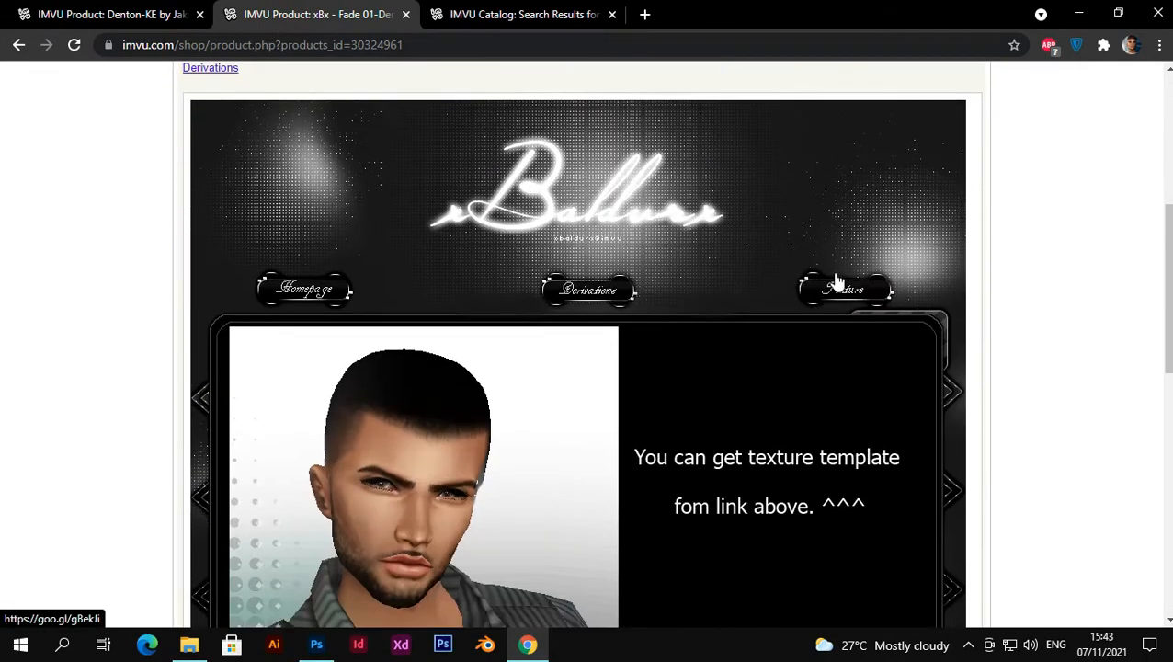
scroll(280, 236, "up", 4)
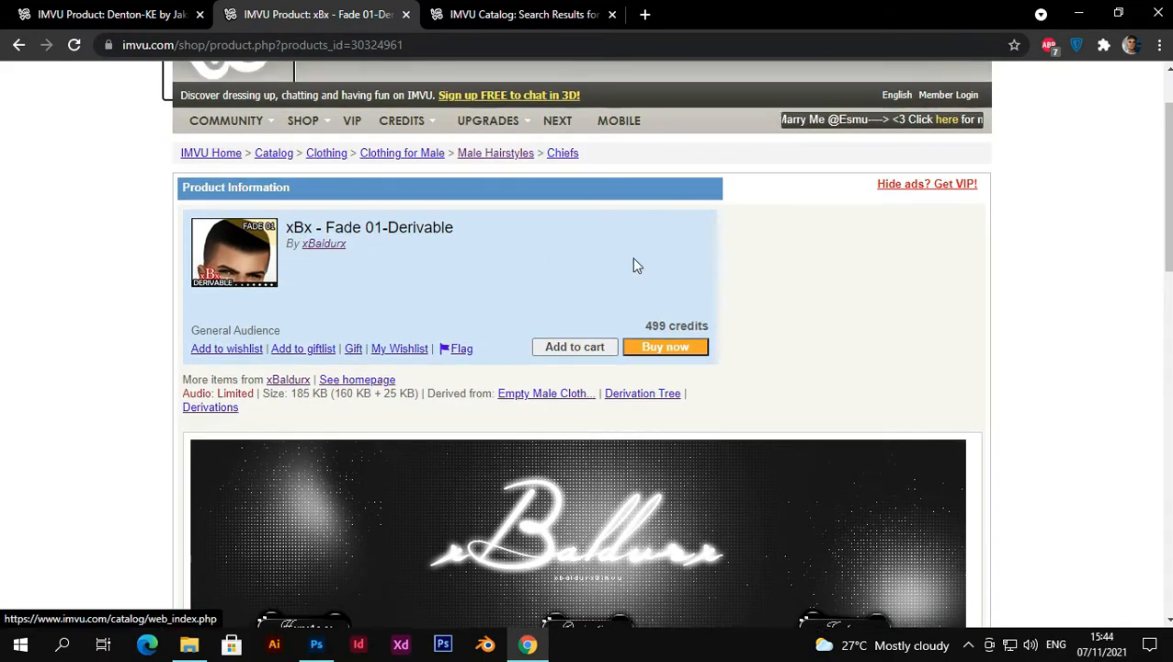
scroll(631, 262, "down", 3)
left_click(835, 462)
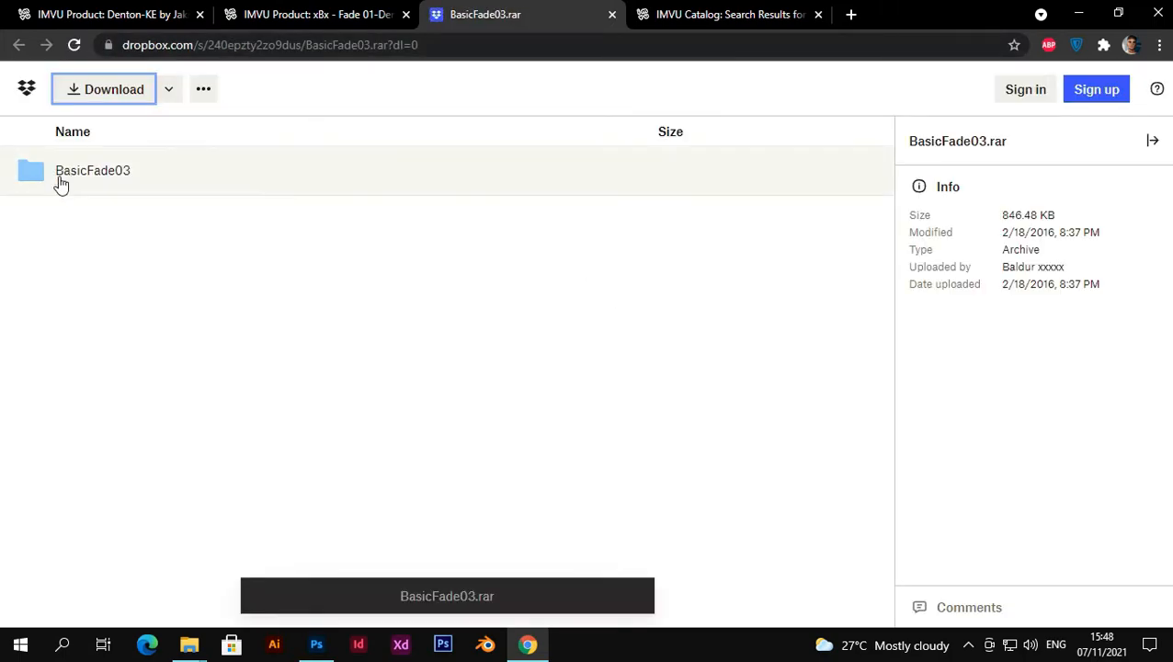
- Download BasicFade03.rar into the fade tuto folder on the desktop and minimize the browser
left_click(110, 92)
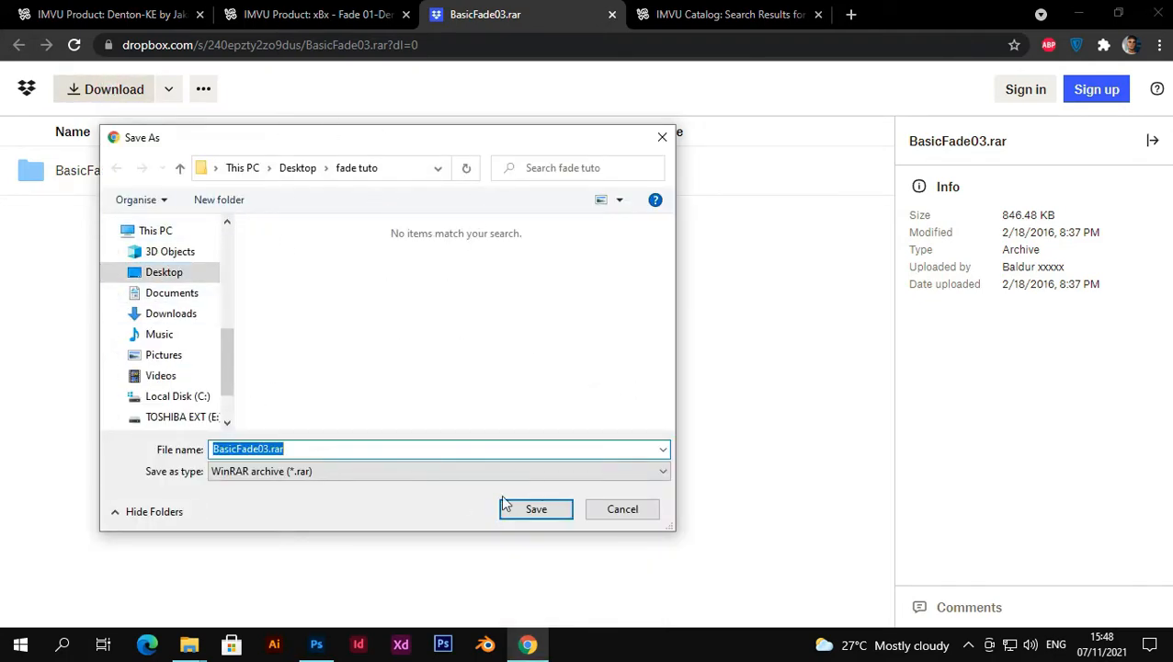
left_click(531, 509)
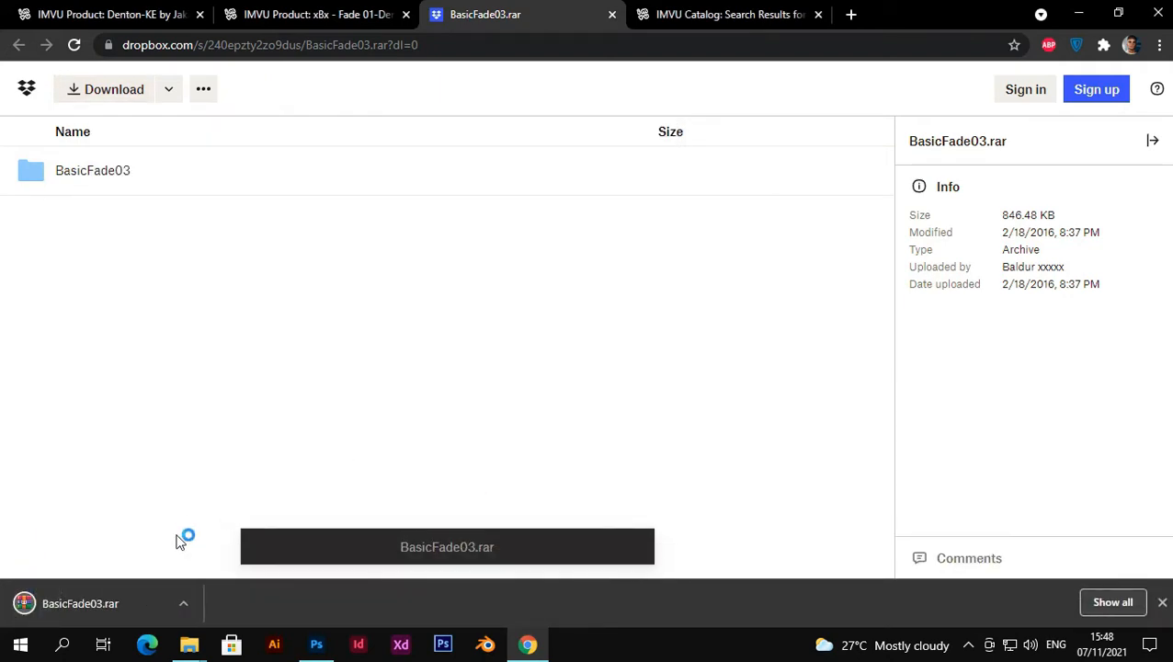
left_click(1162, 602)
left_click(1079, 15)
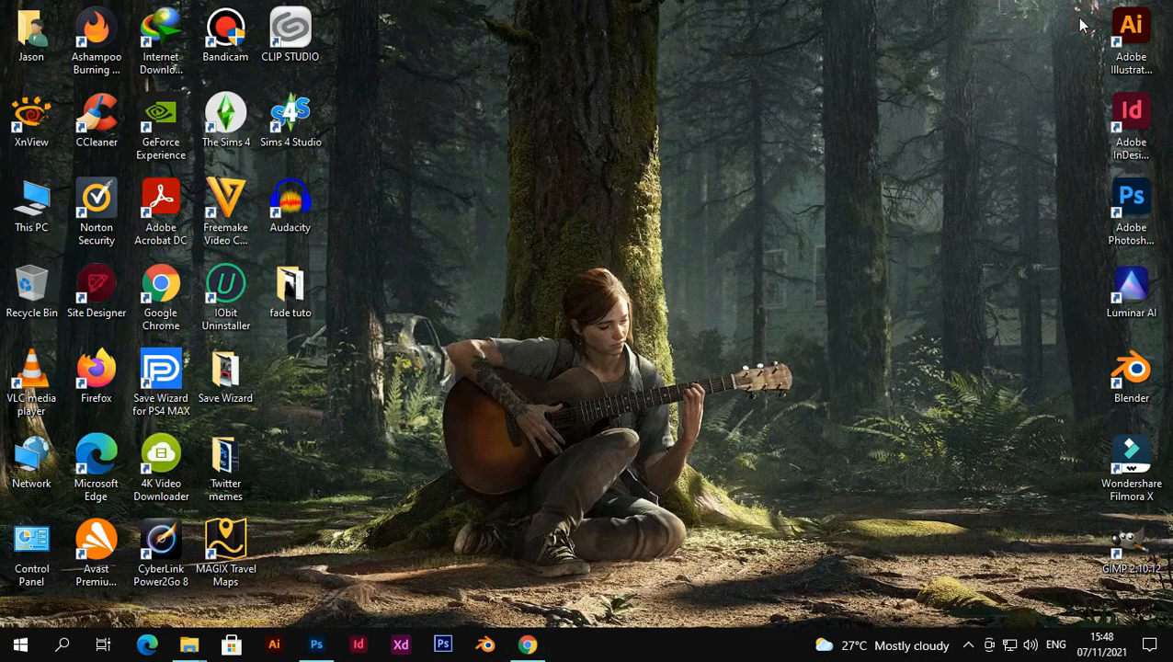
- Open the fade tuto folder on the desktop and extract BasicFade03.rar into its own BasicFade03 subfolder
double_click(291, 293)
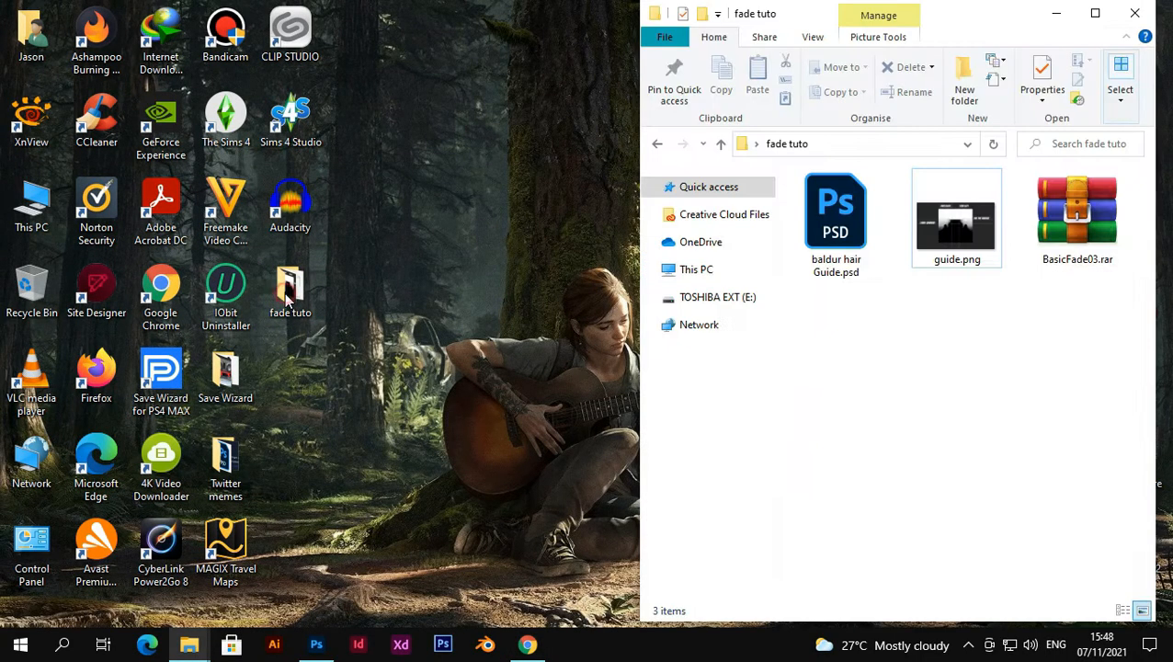
left_click(1095, 13)
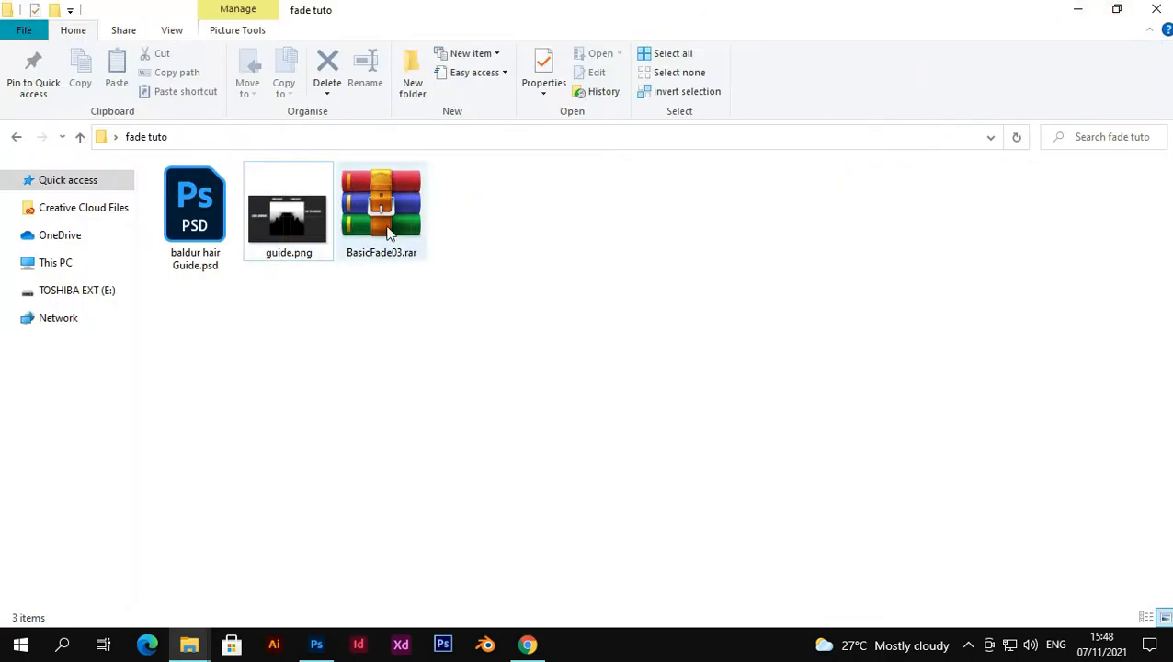
left_click(374, 199)
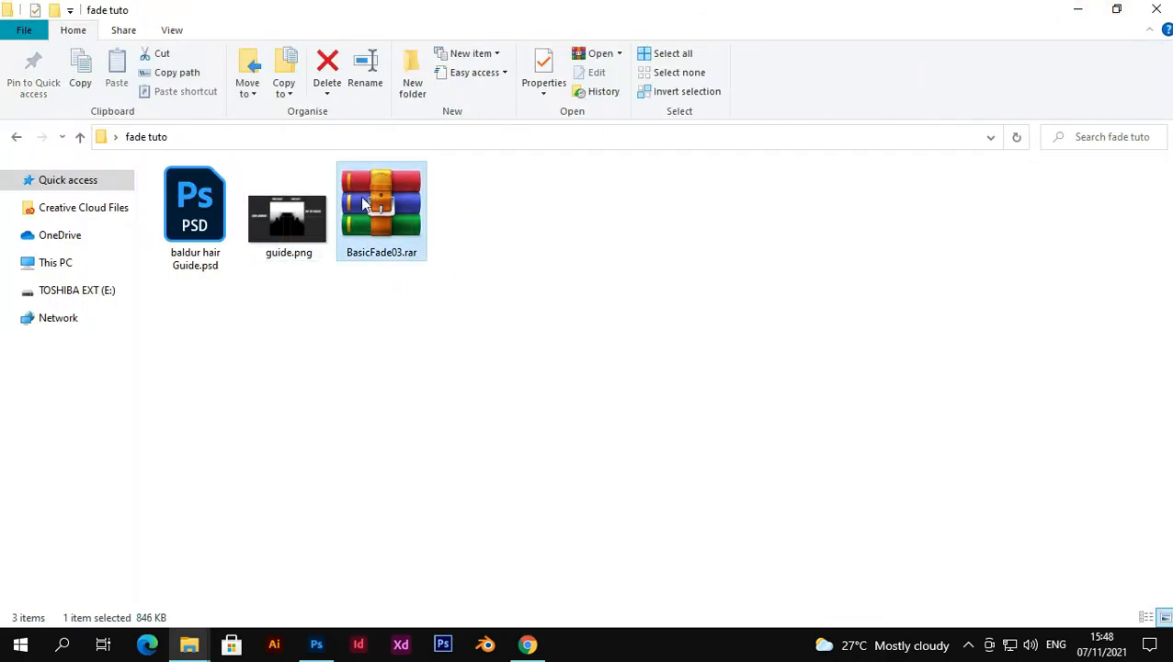
right_click(382, 206)
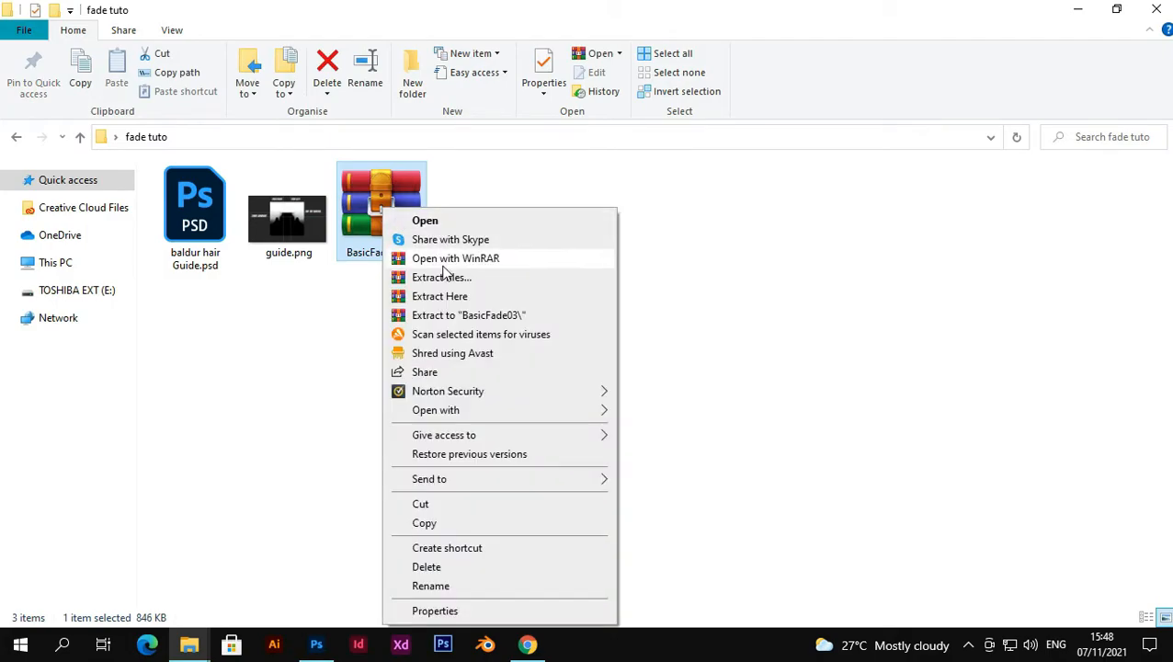
left_click(467, 315)
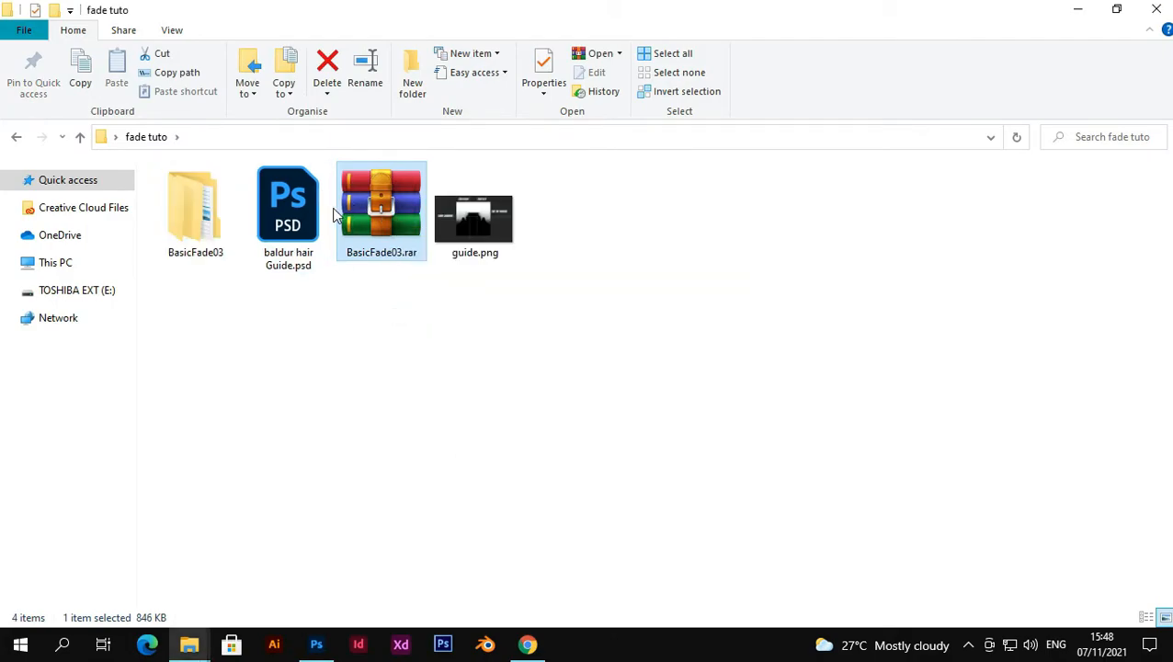
left_click(258, 316)
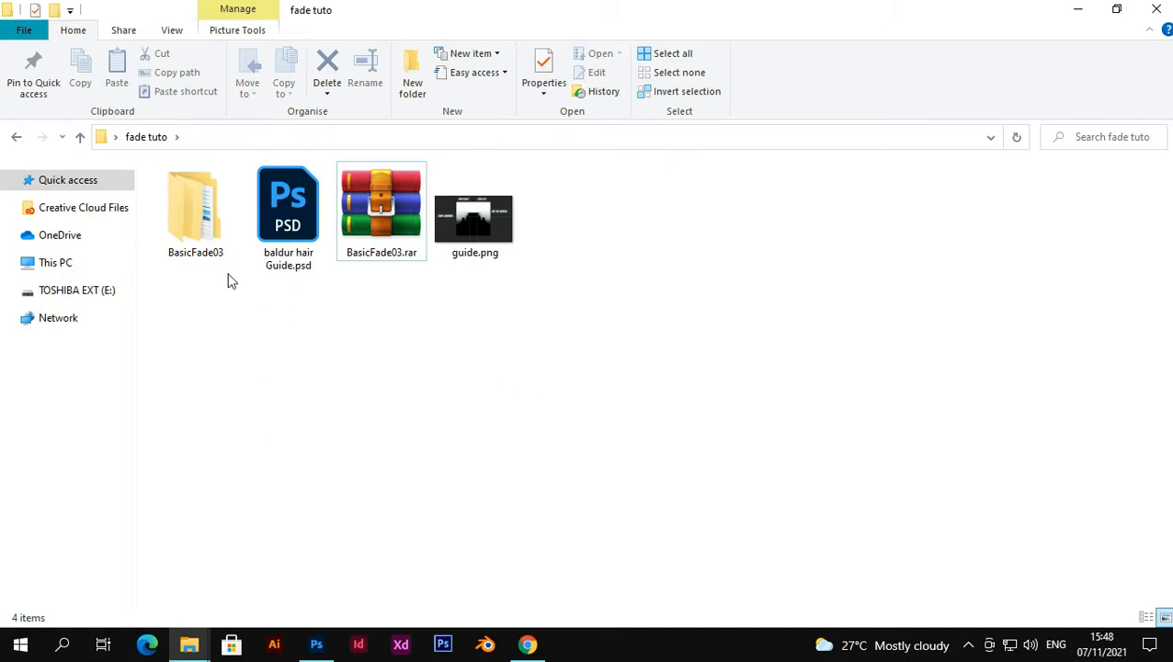
left_click_drag(244, 308, 458, 387)
left_click(300, 229)
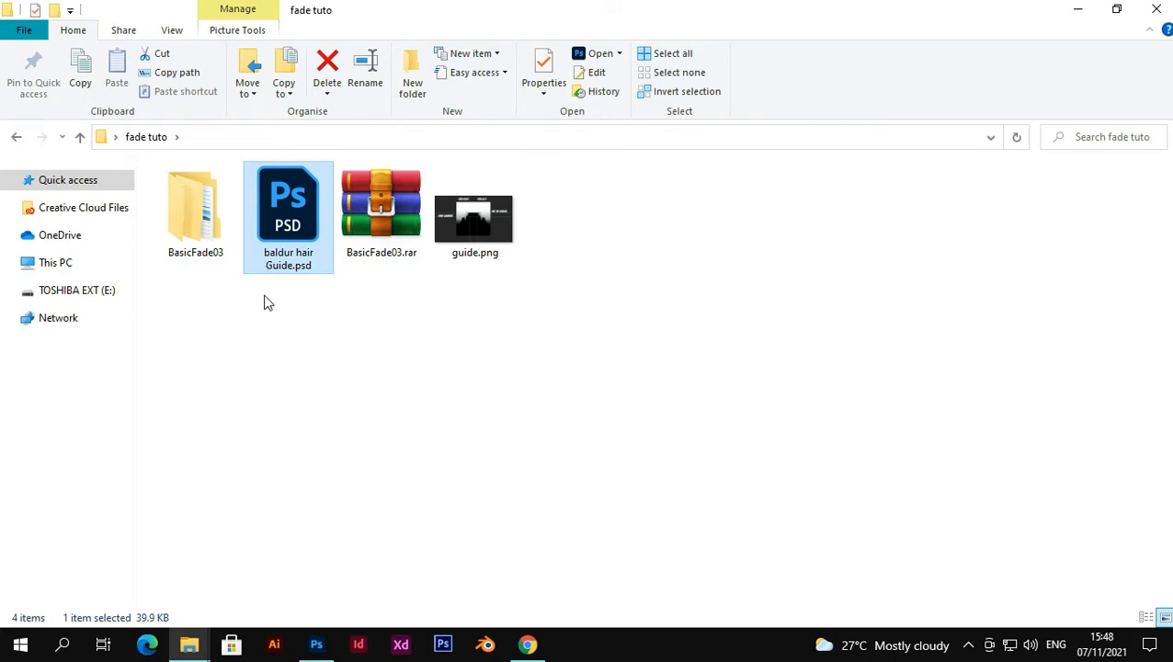
left_click(283, 323)
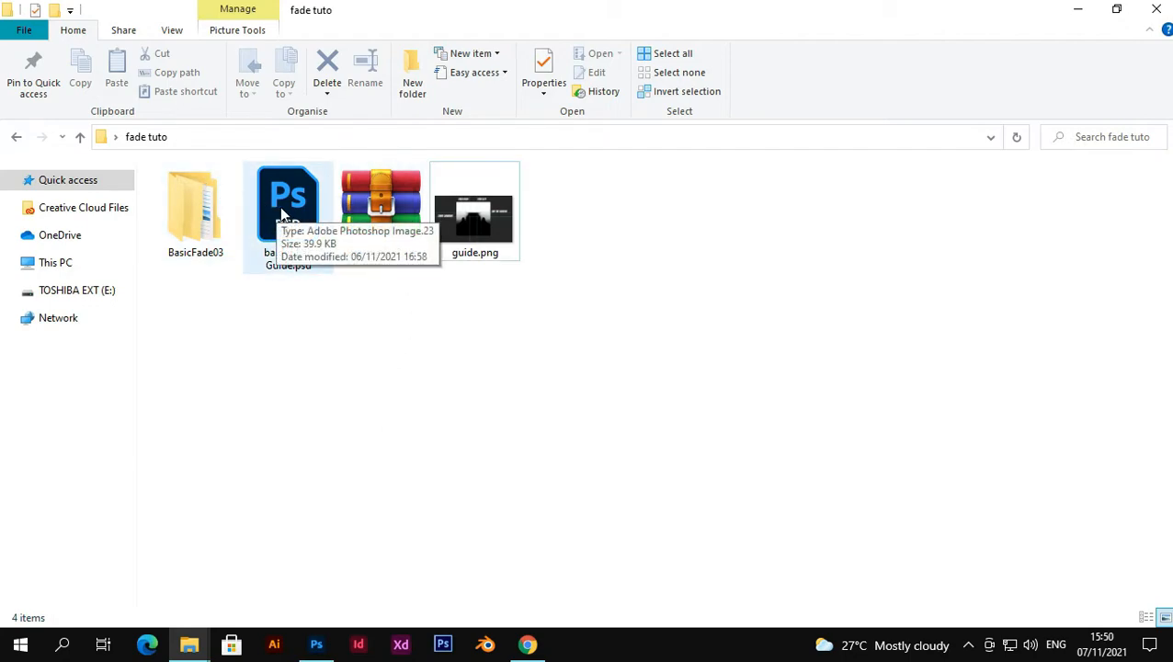
- View the avatar's fade haircut in Photoshop and the labelled guide lines in guide.png from the fade tuto folder
left_click(316, 644)
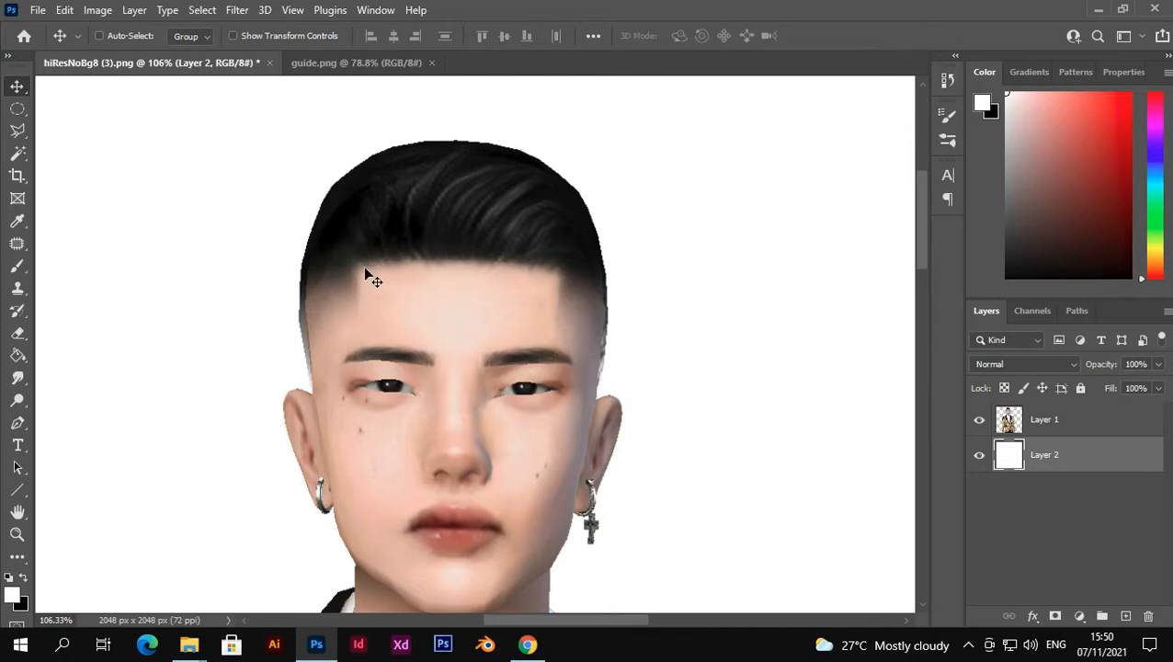
left_click(1094, 8)
double_click(473, 207)
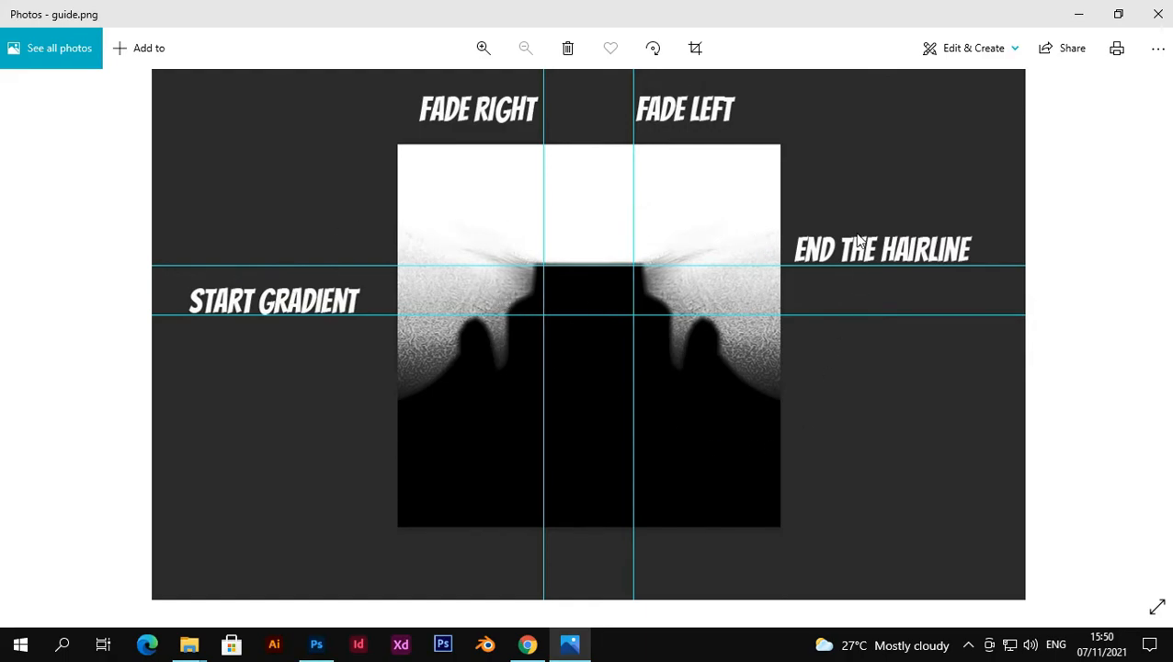
left_click(1157, 14)
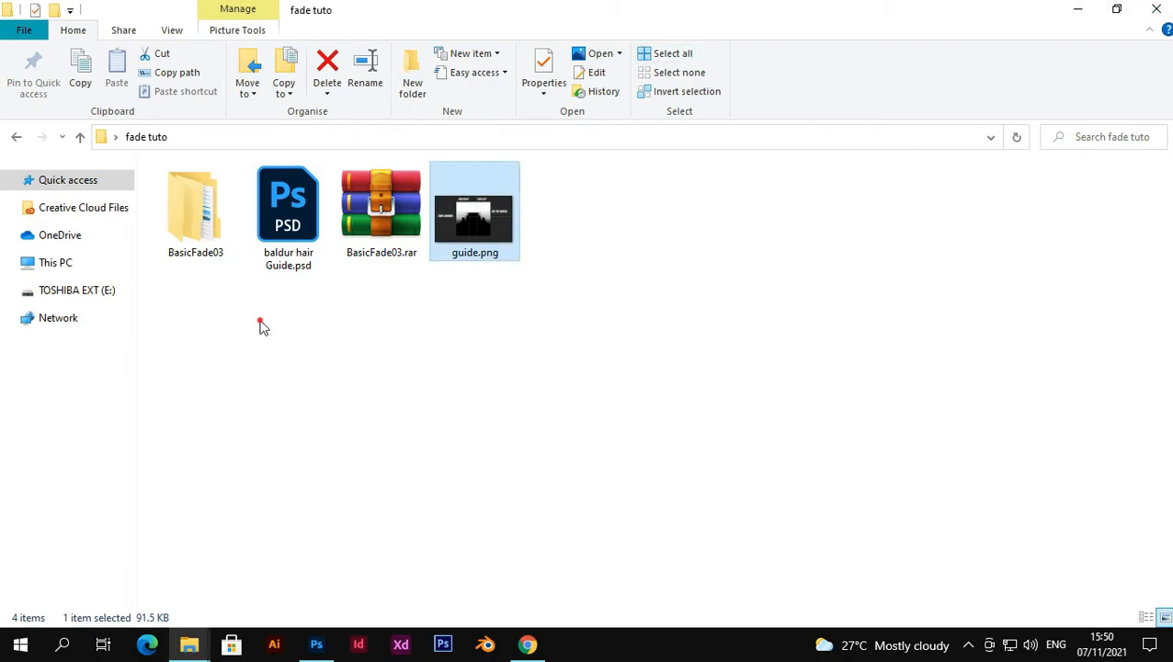
- Open baldur hair Guide.psd in Photoshop and lock its guides
double_click(287, 200)
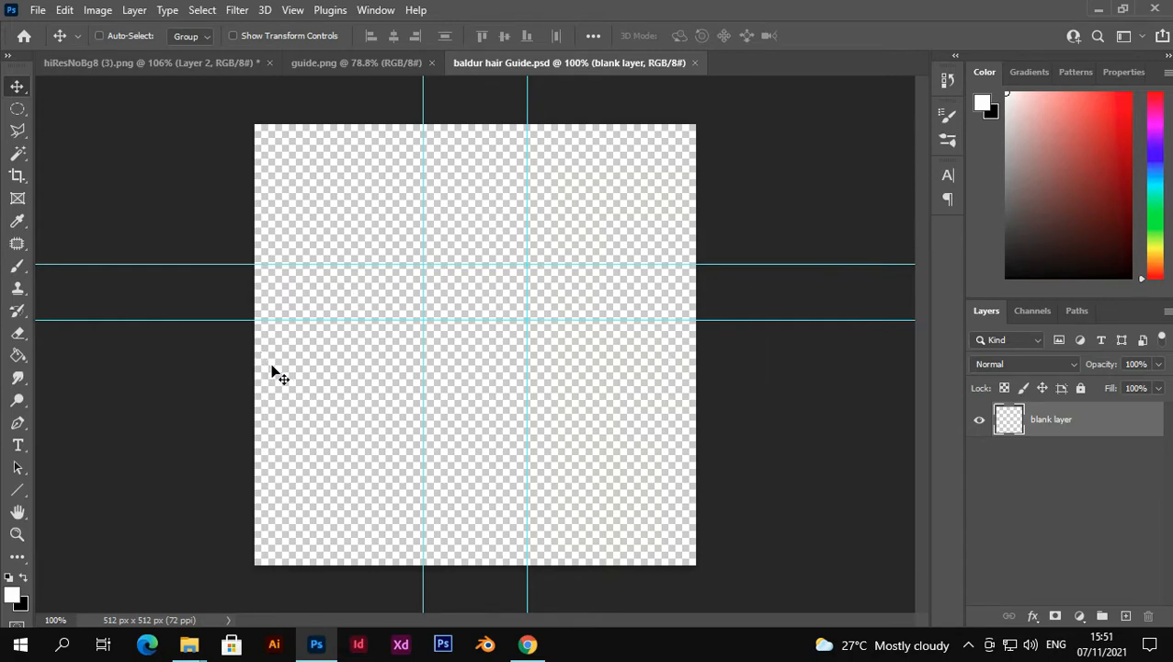
left_click(292, 10)
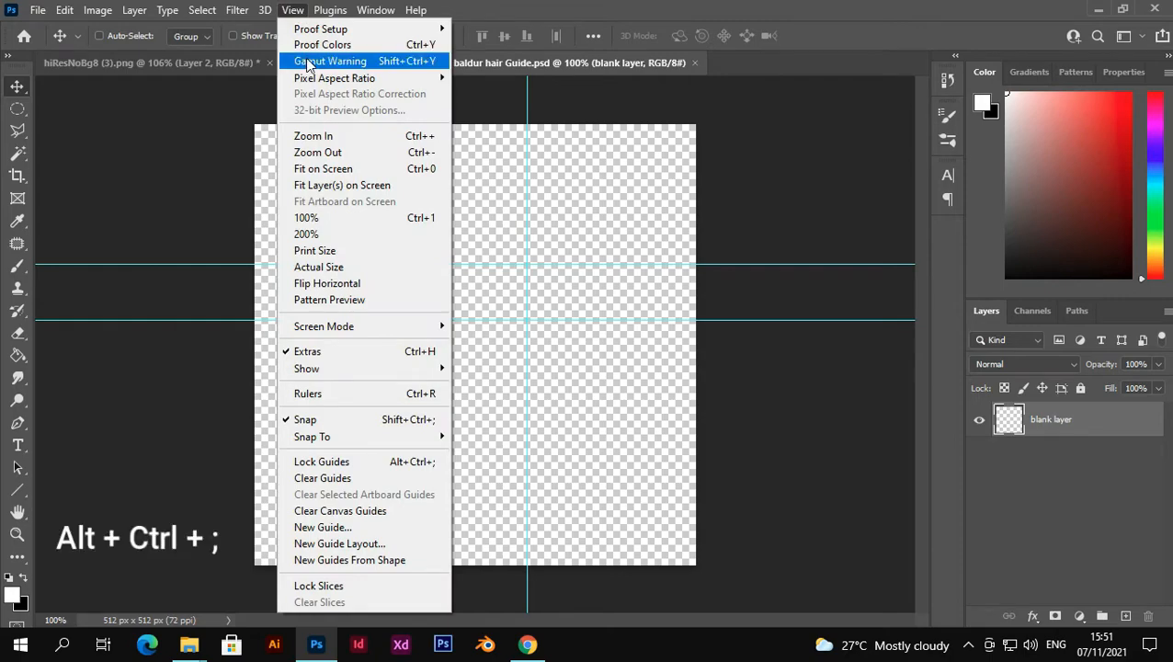
left_click(379, 461)
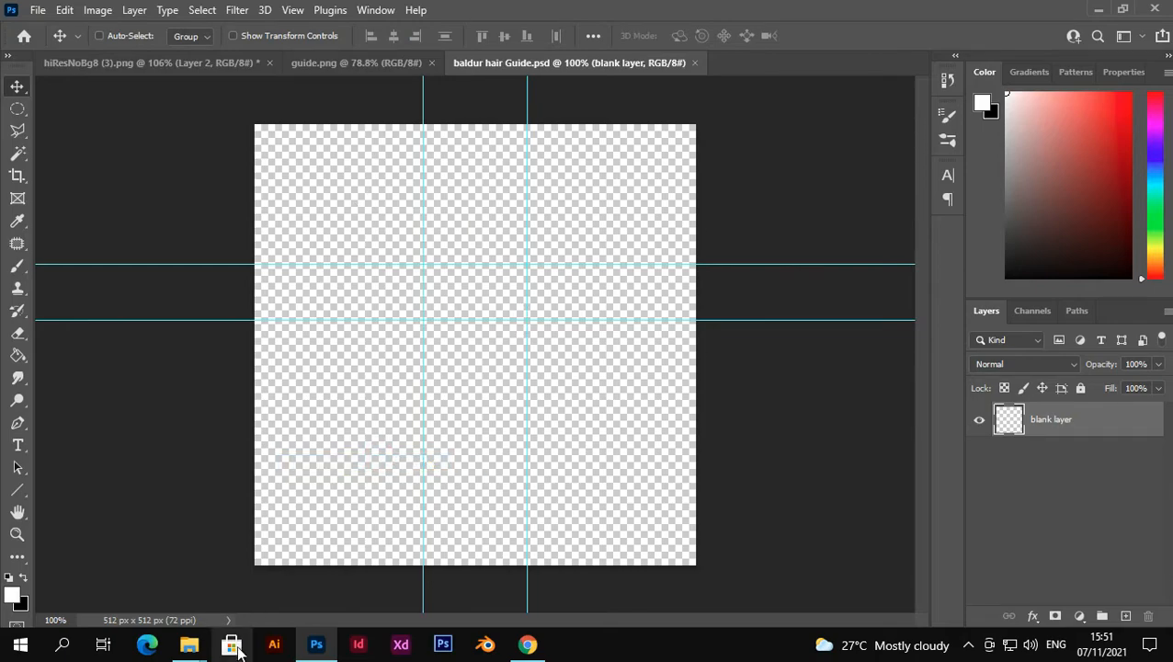
- Place the Temp4.png texture from the inner BasicFade03 folder into the baldur hair Guide.psd document at its original size
mouse_move(196, 651)
left_click(244, 560)
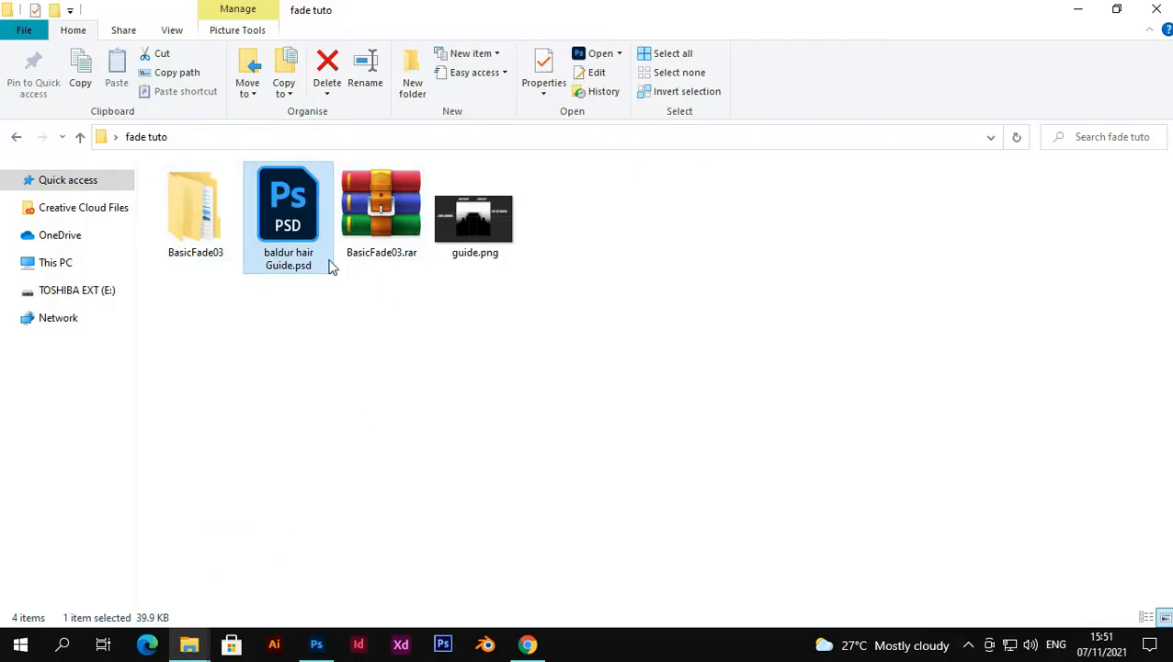
double_click(195, 206)
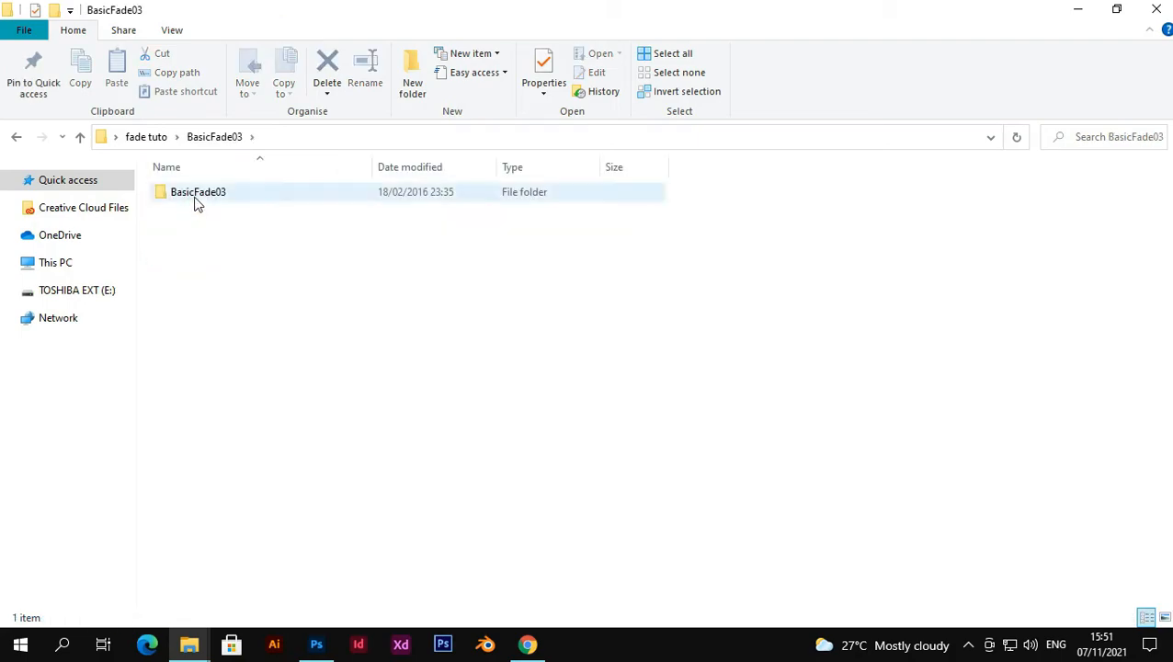
double_click(196, 197)
left_click_drag(176, 286, 839, 305)
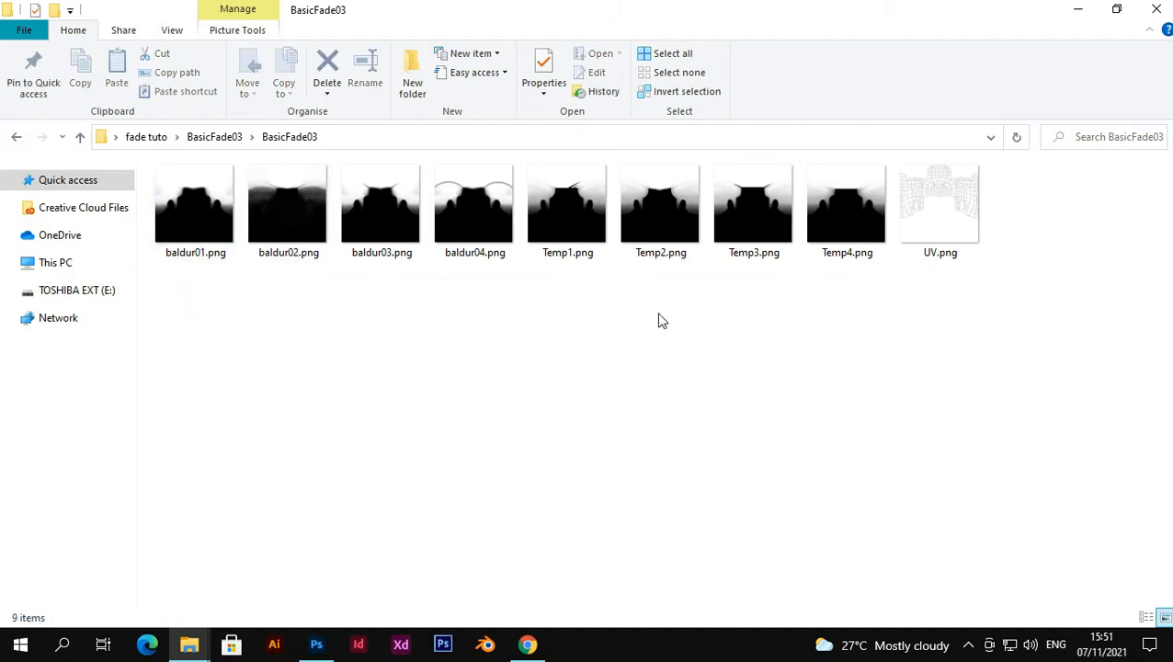
left_click(915, 222)
left_click(795, 306)
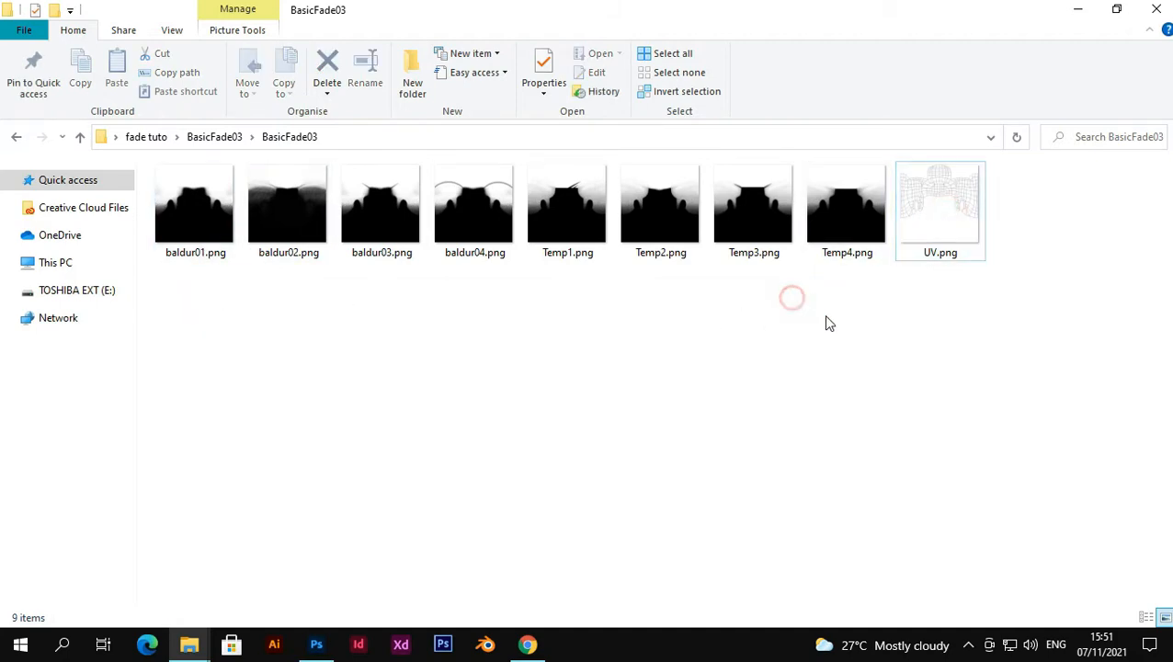
left_click_drag(841, 205, 457, 421)
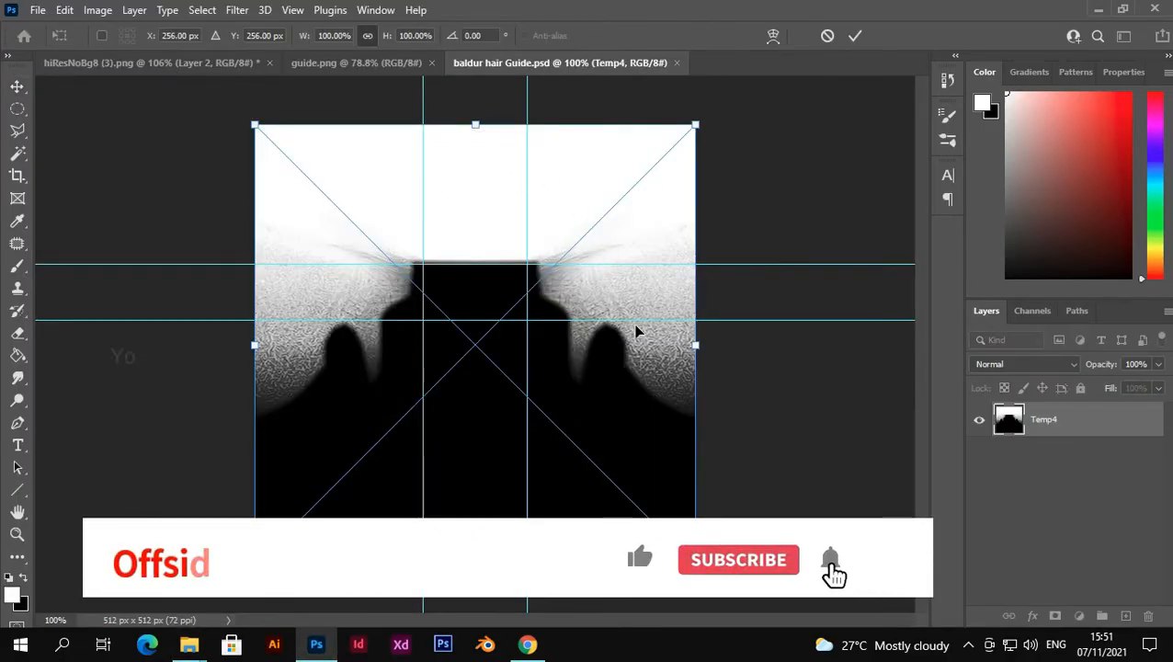
left_click(852, 37)
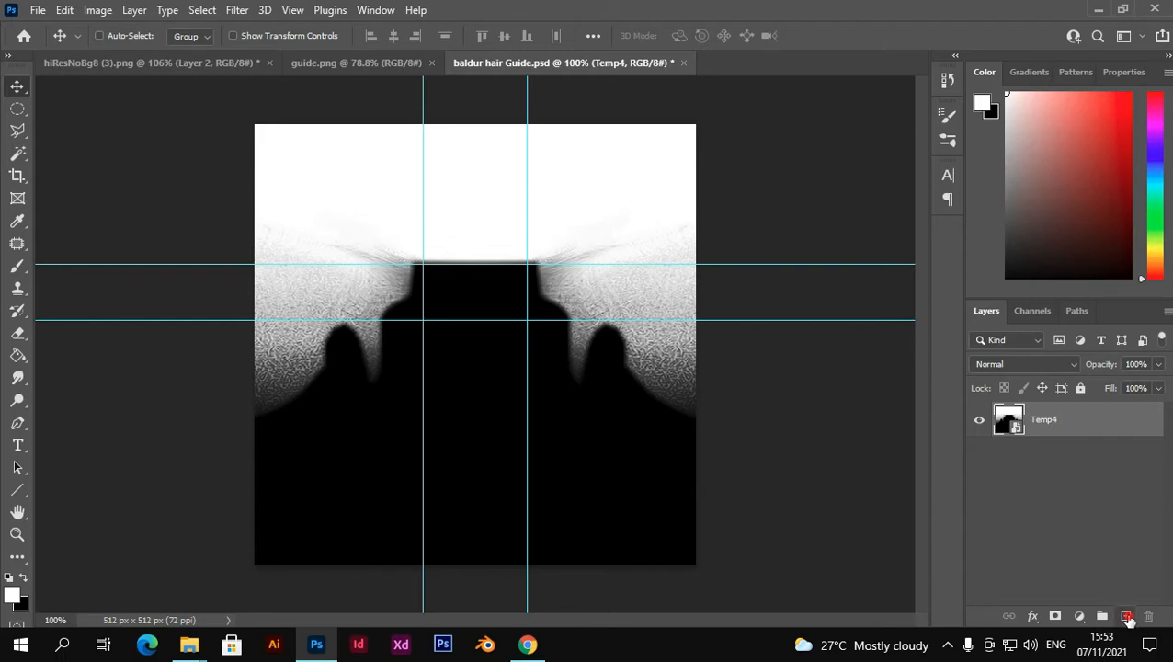
- Add a new layer above Temp4 and name it gradient
left_click(1126, 616)
double_click(1045, 420)
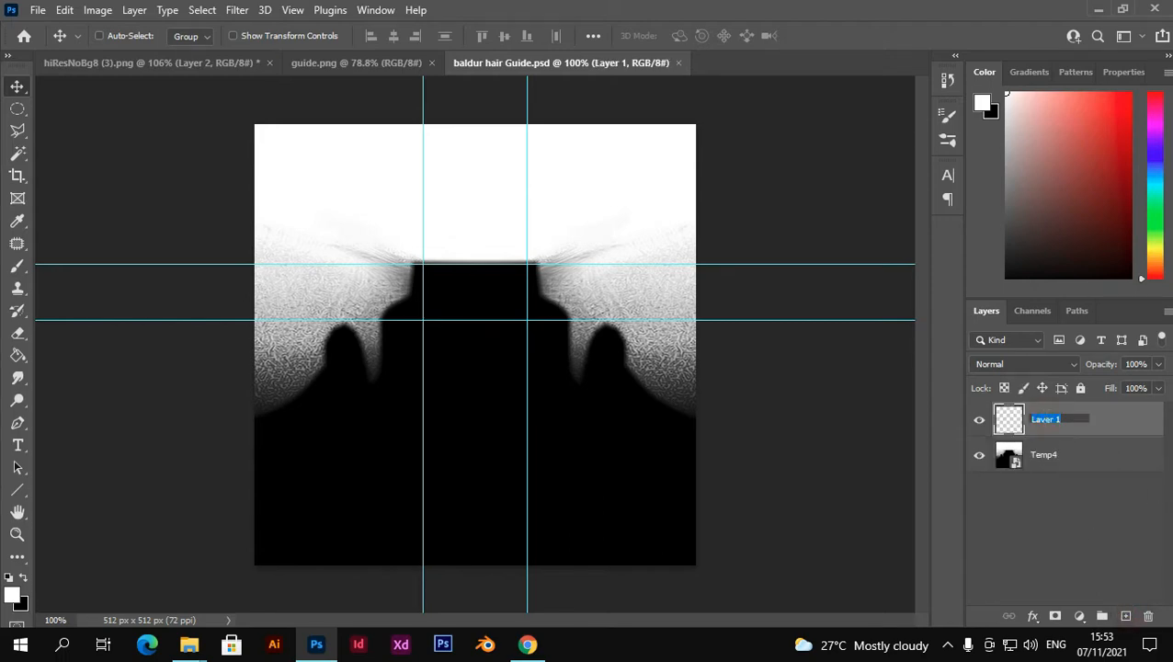
type("gradient")
left_click(1120, 435)
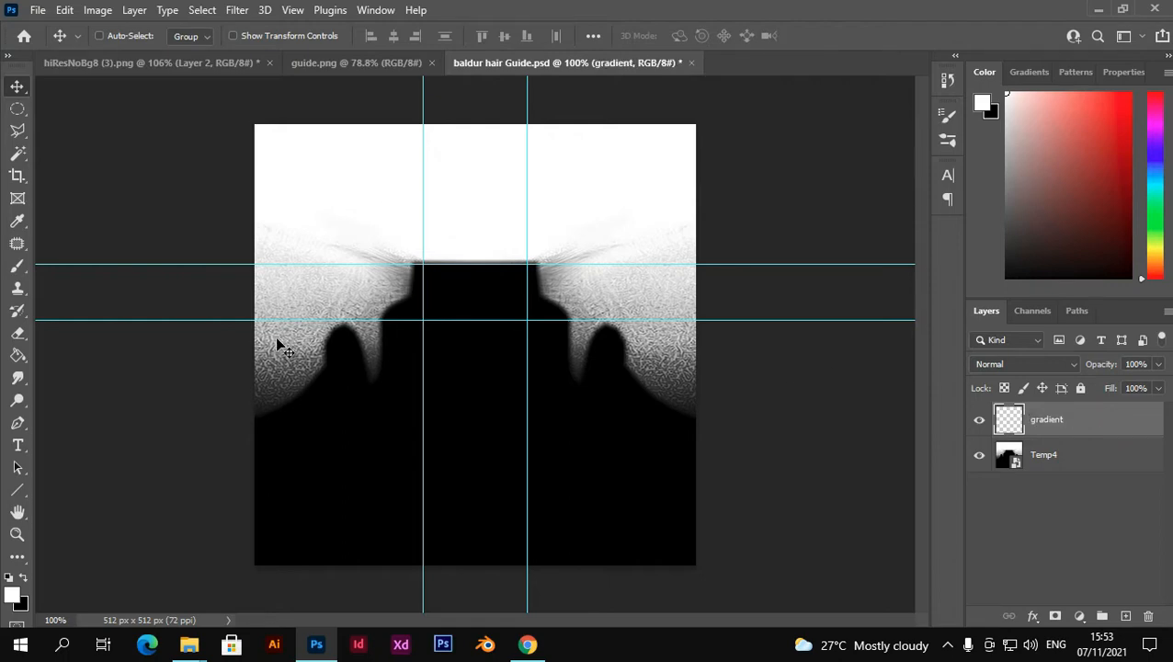
- Activate the Gradient tool and reset the colours to a black foreground and white background
left_click(16, 357)
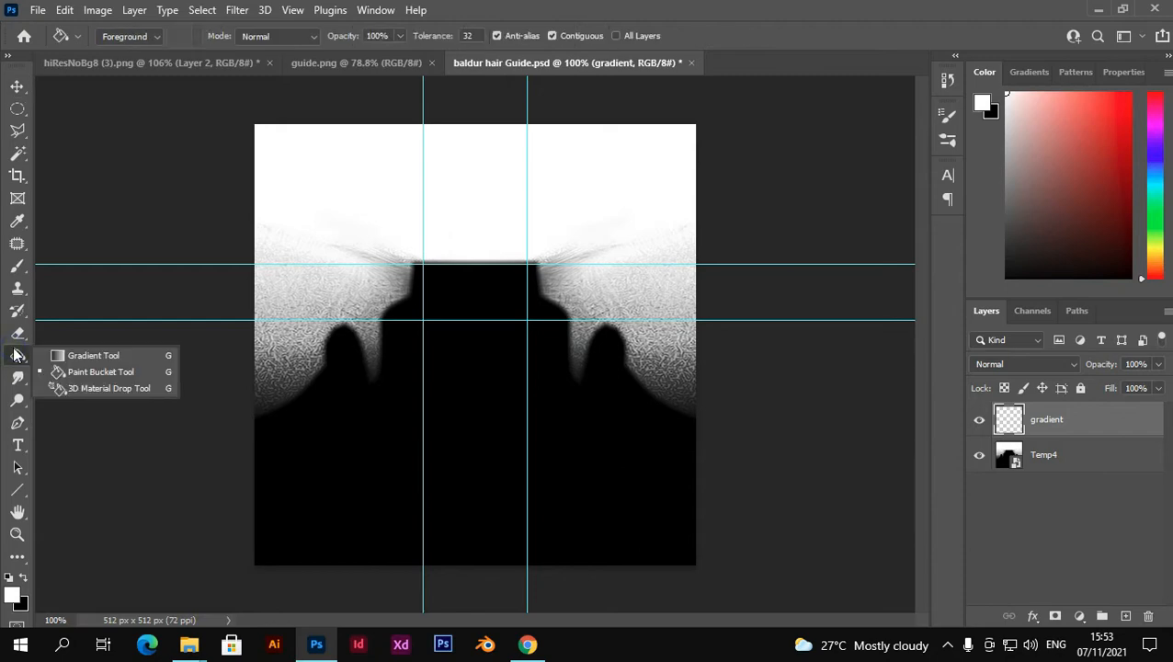
left_click(96, 356)
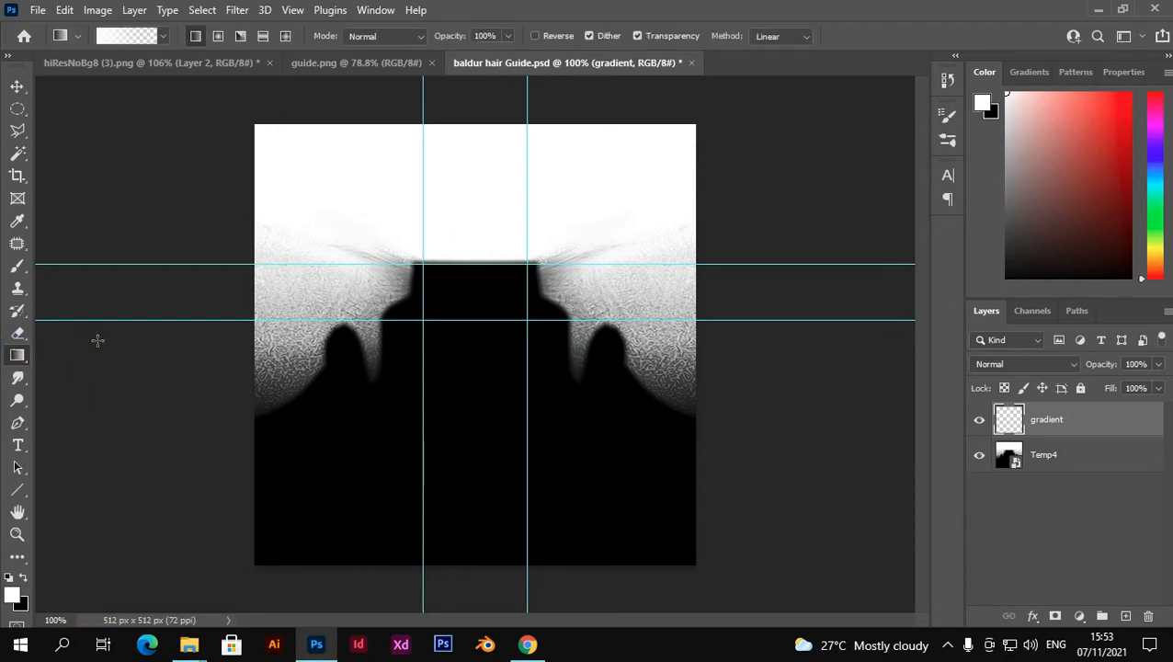
left_click(9, 579)
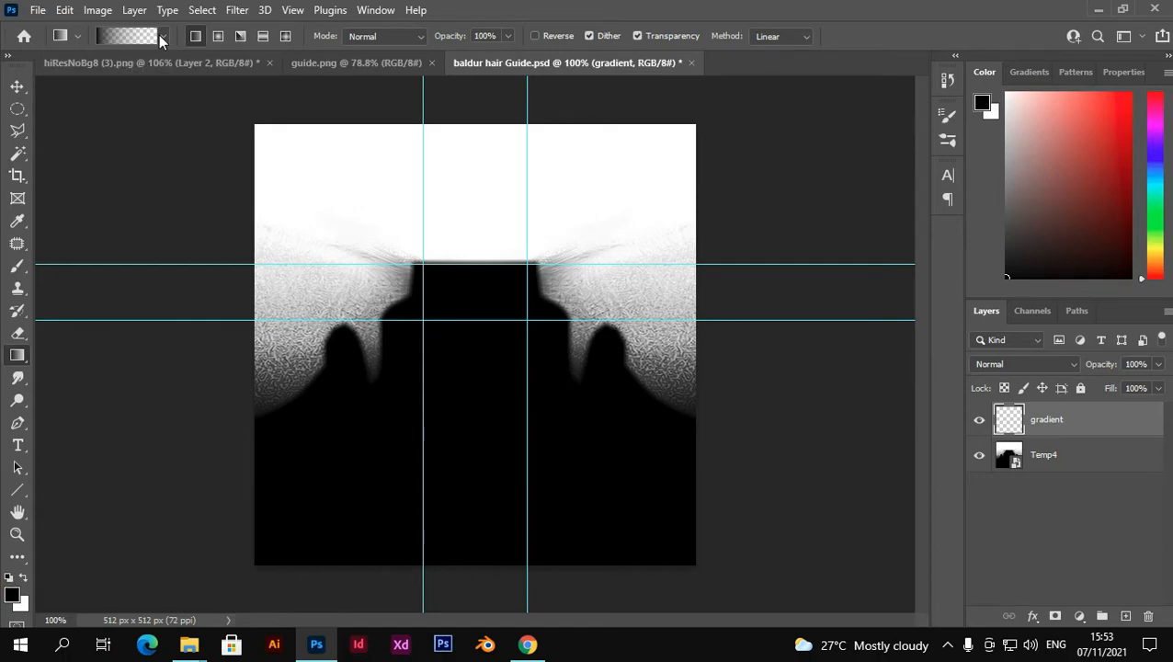
- Choose the foreground-to-transparent gradient from the Basics presets for the Gradient tool
left_click(161, 38)
left_click(38, 69)
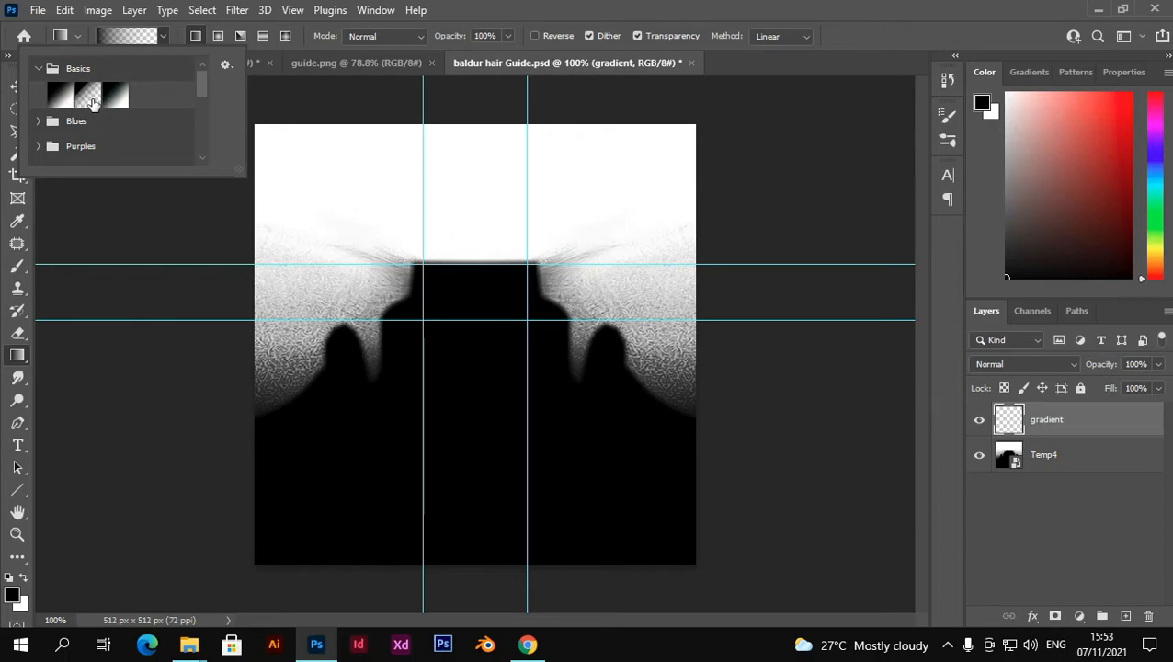
left_click(93, 101)
left_click(492, 8)
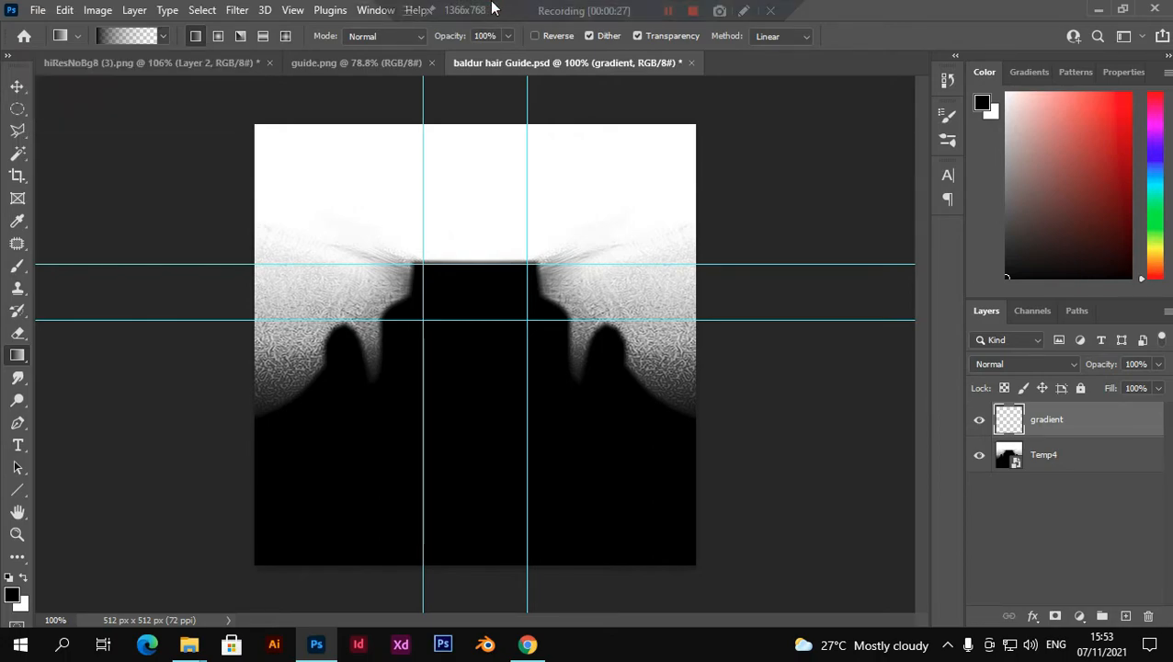
- Check guide.png, then draw a vertical black gradient on the gradient layer from the lower horizontal guide up to just below the upper one
left_click(335, 65)
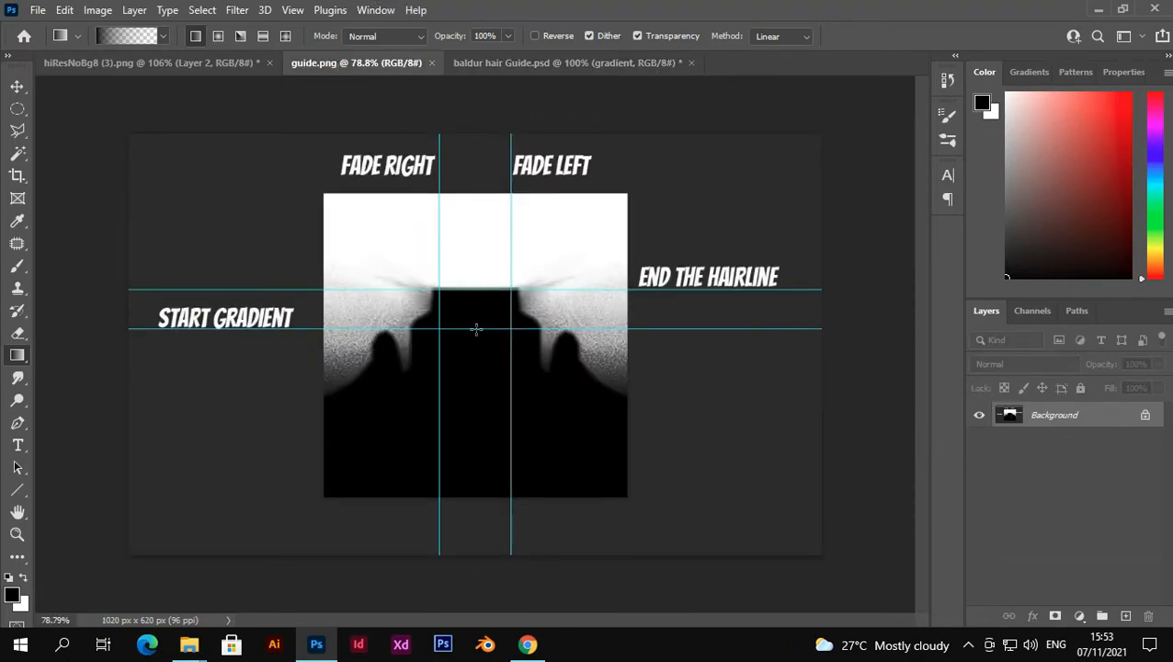
left_click(567, 64)
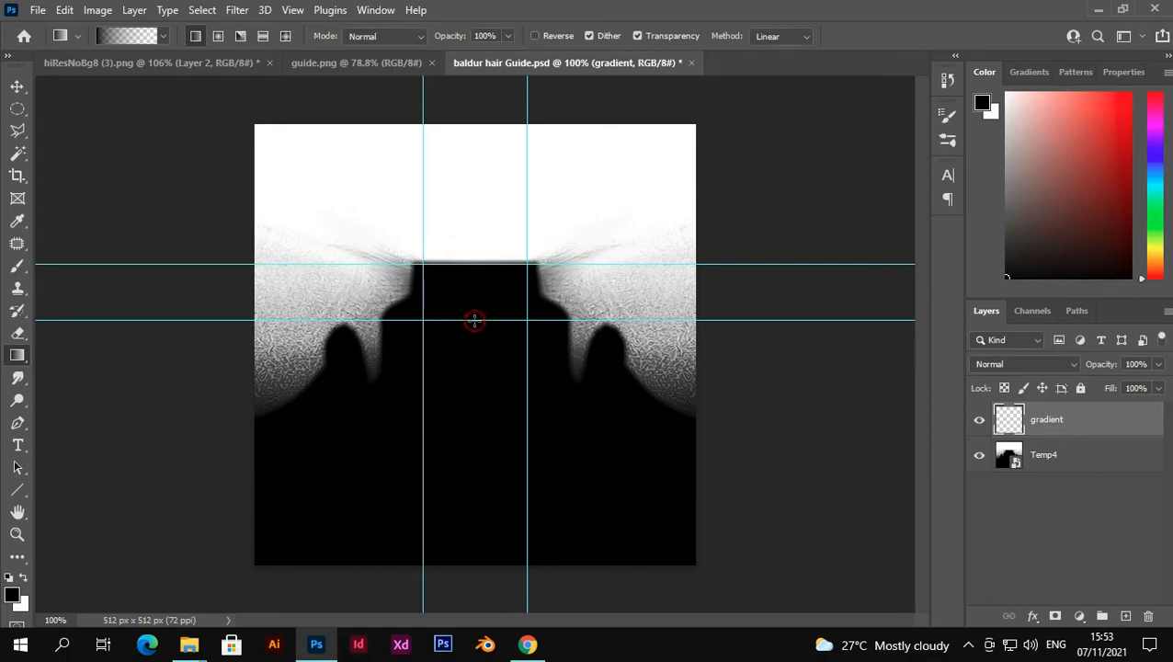
left_click_drag(474, 320, 477, 273)
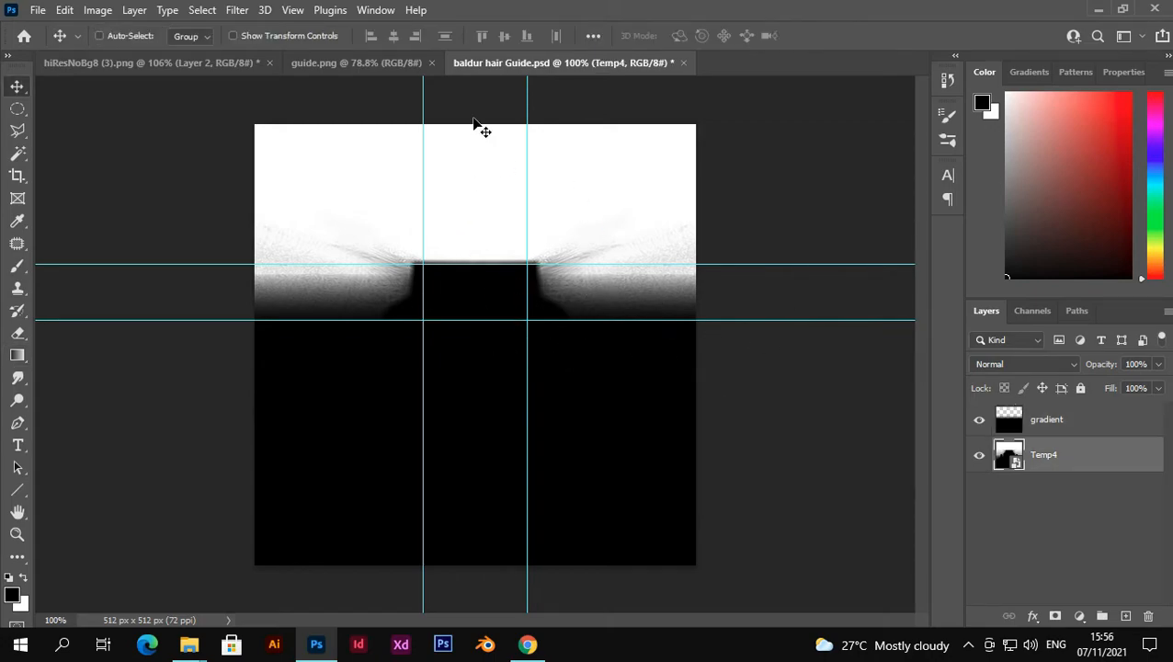
- Duplicate the Temp4 layer and scale the copy about its centre to 83.20% width and 96.88% height to fit the hairline guides
left_click(329, 61)
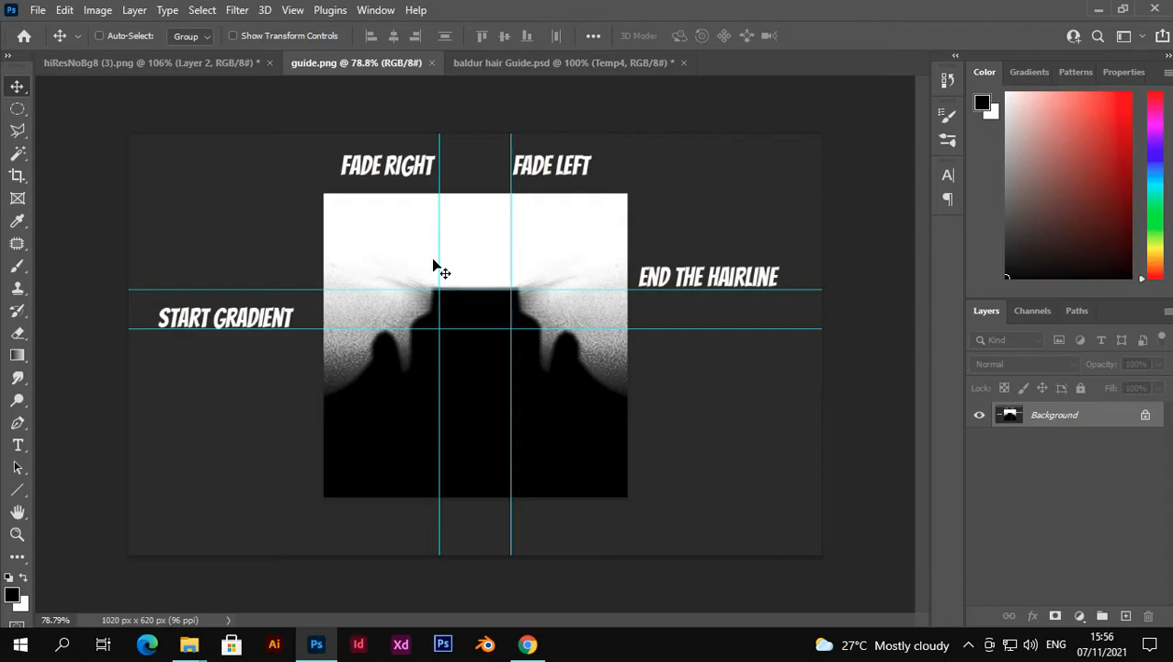
key("ctrl+shift+Tab")
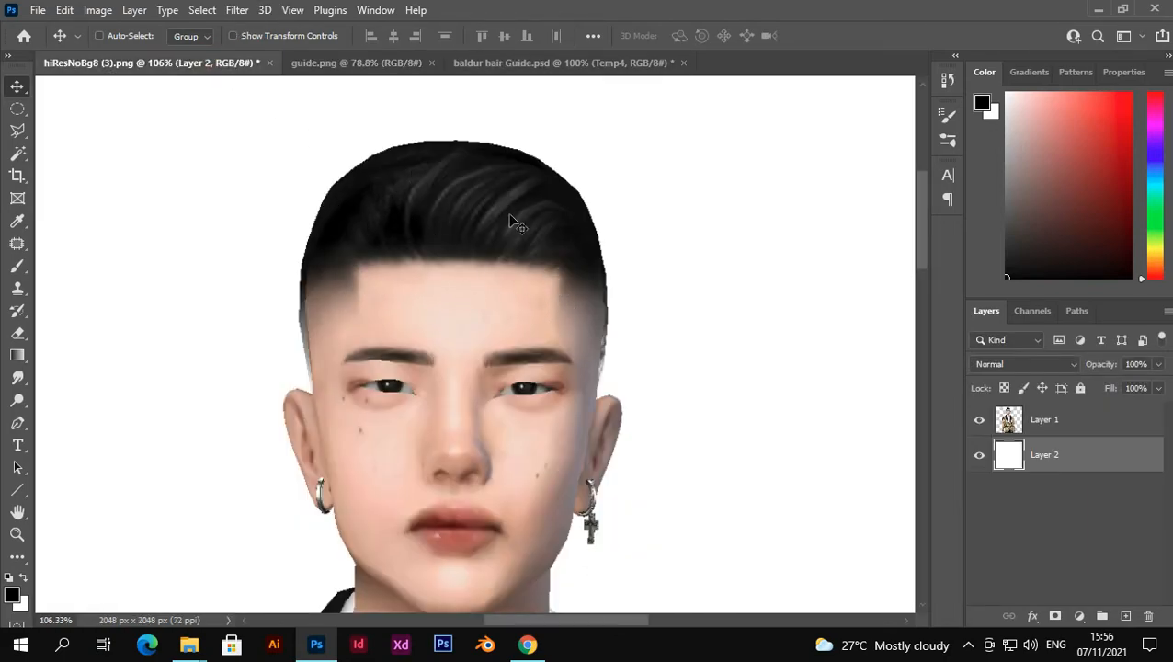
left_click(522, 66)
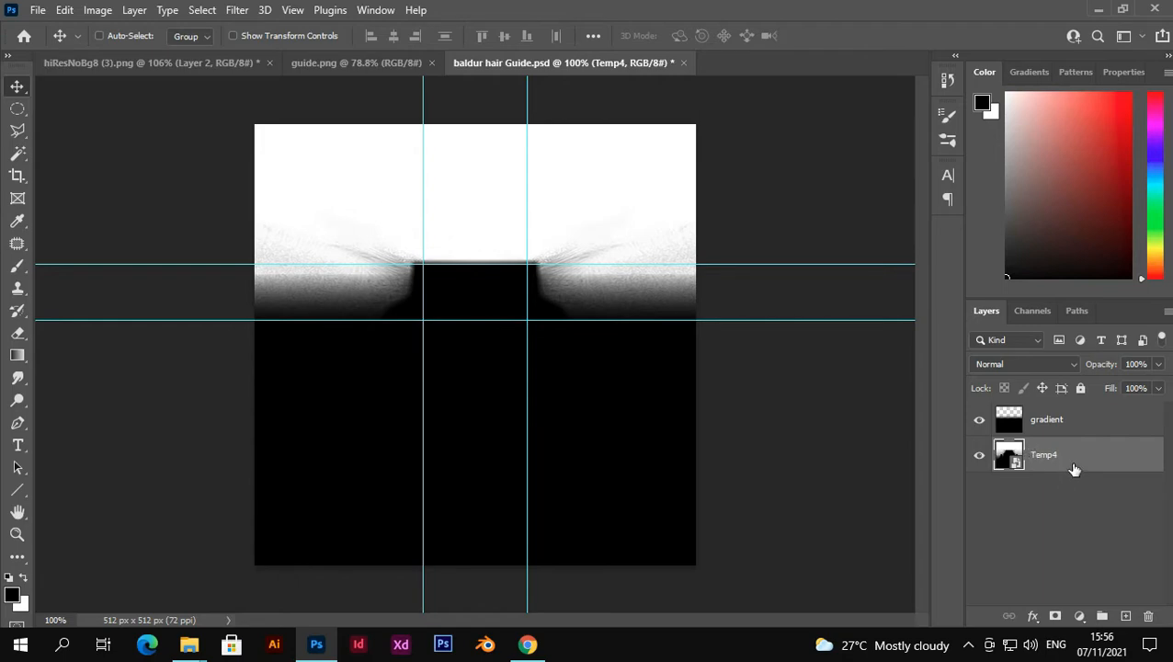
key("ctrl+j")
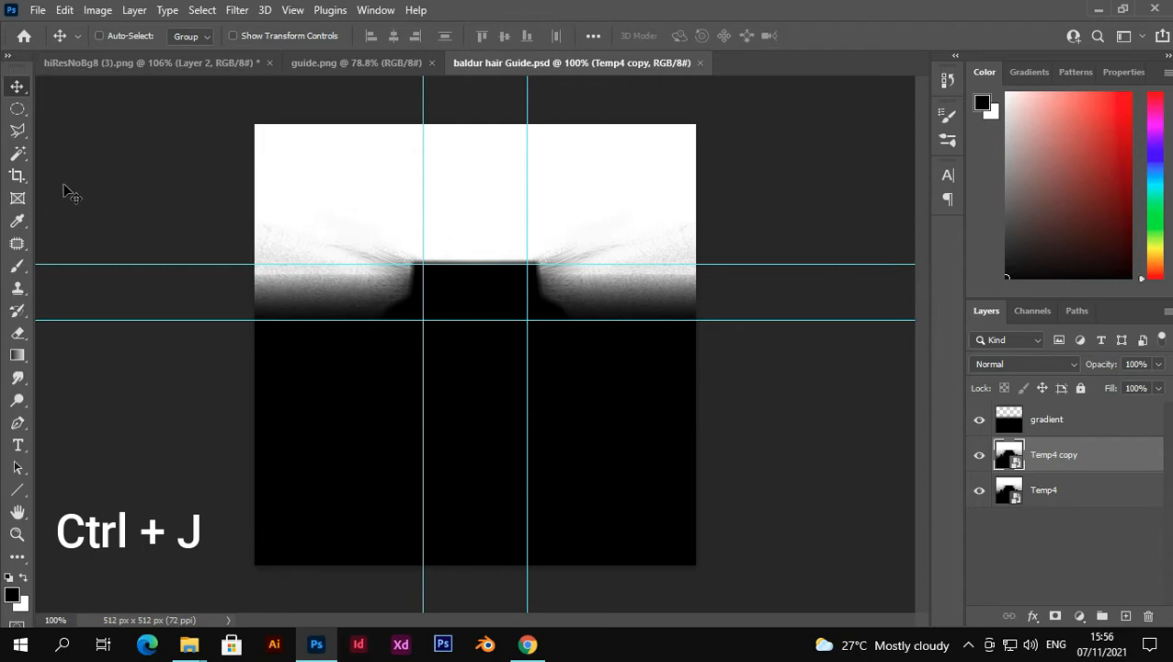
key("ctrl+t")
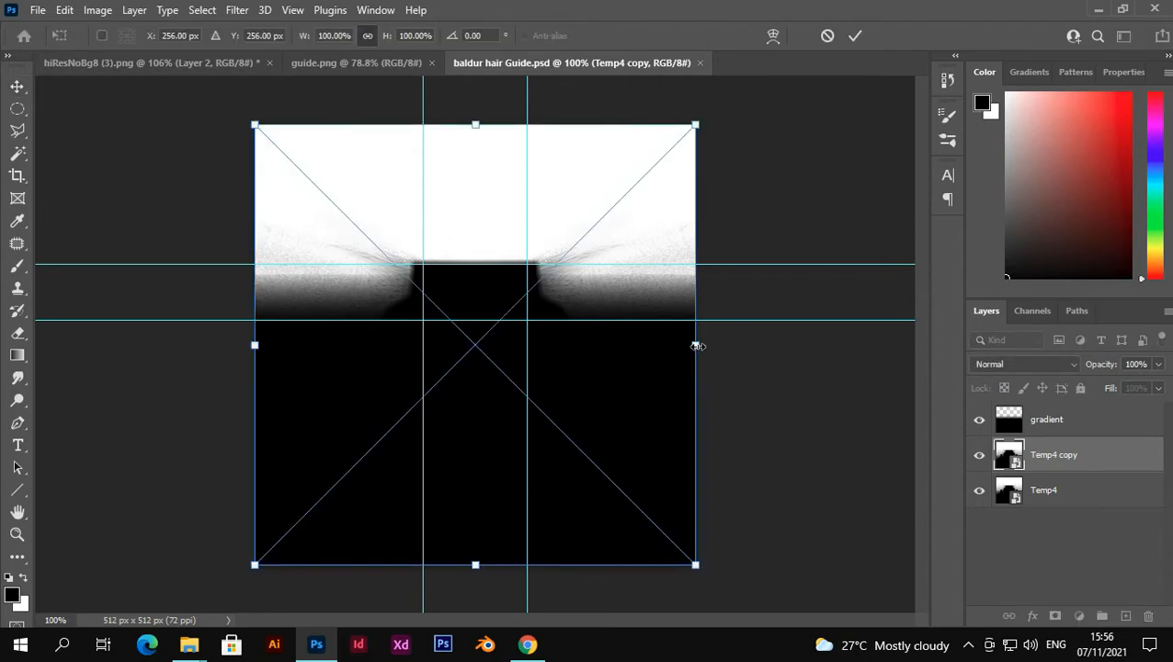
key("shift+alt")
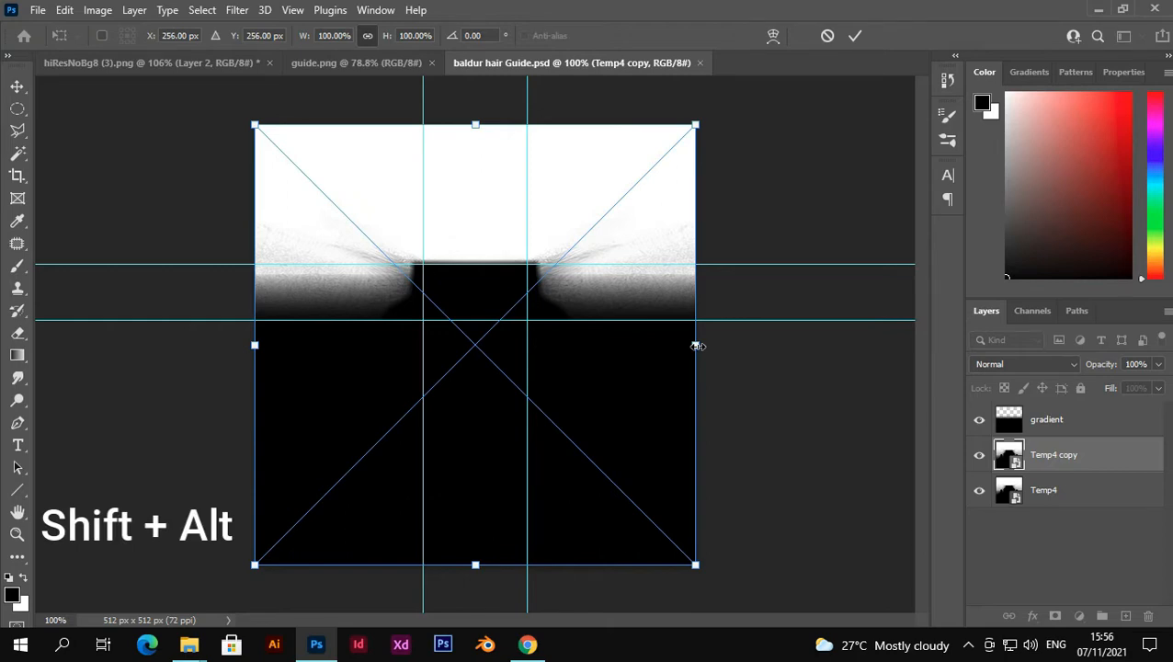
left_click_drag(697, 344, 661, 341)
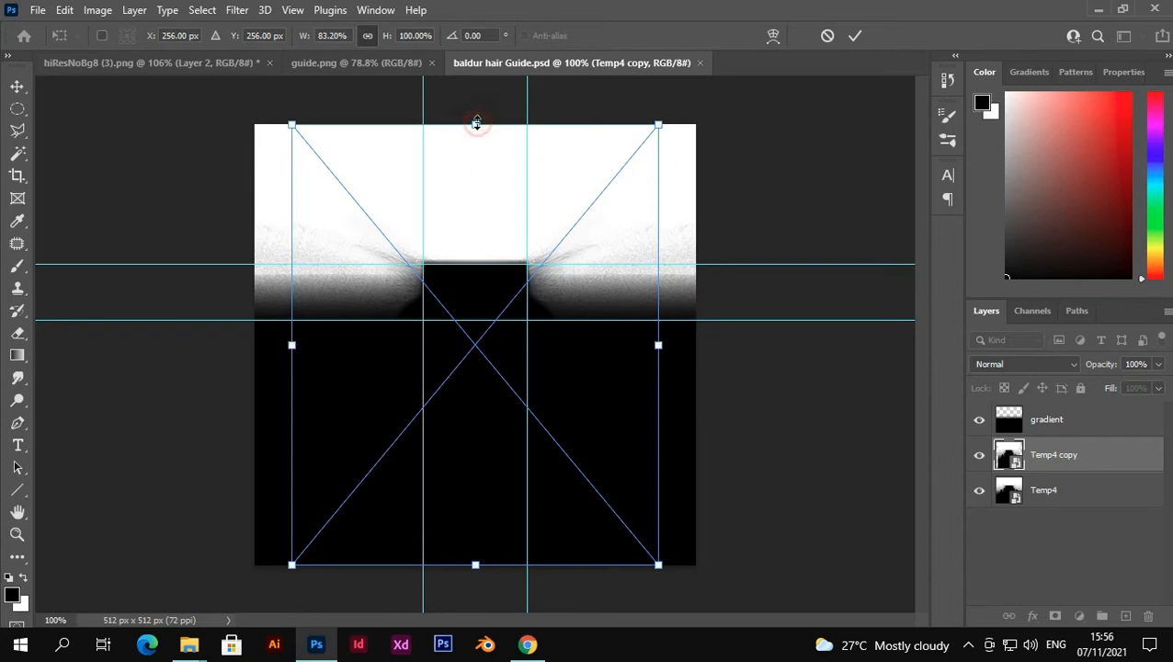
left_click_drag(475, 125, 475, 134)
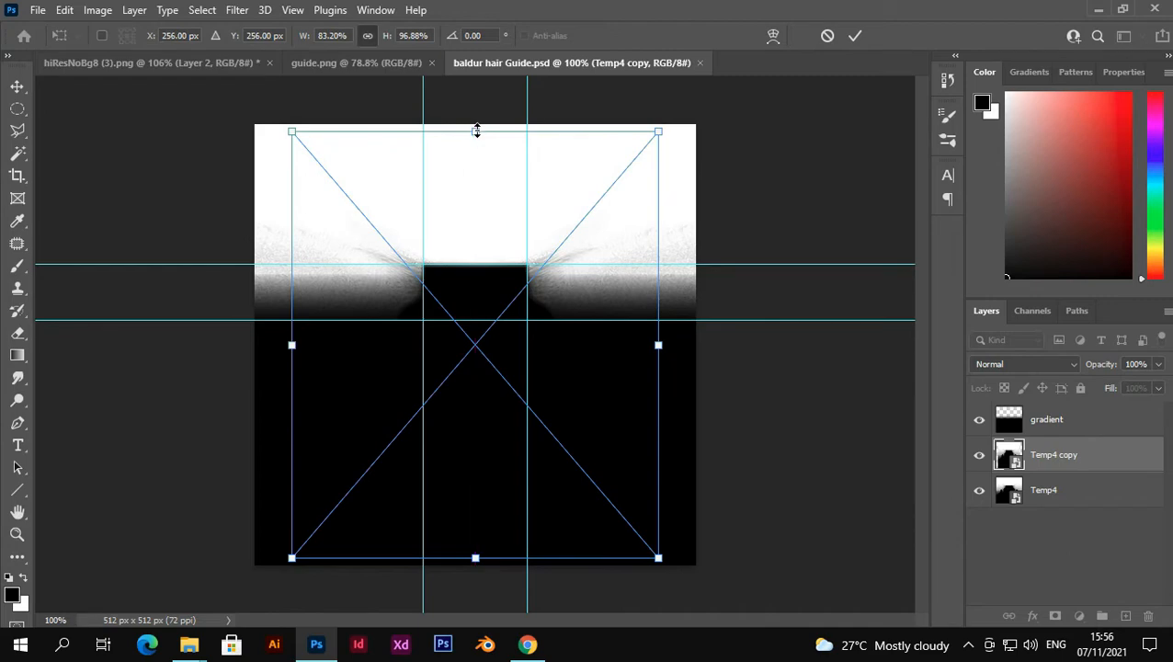
left_click(854, 36)
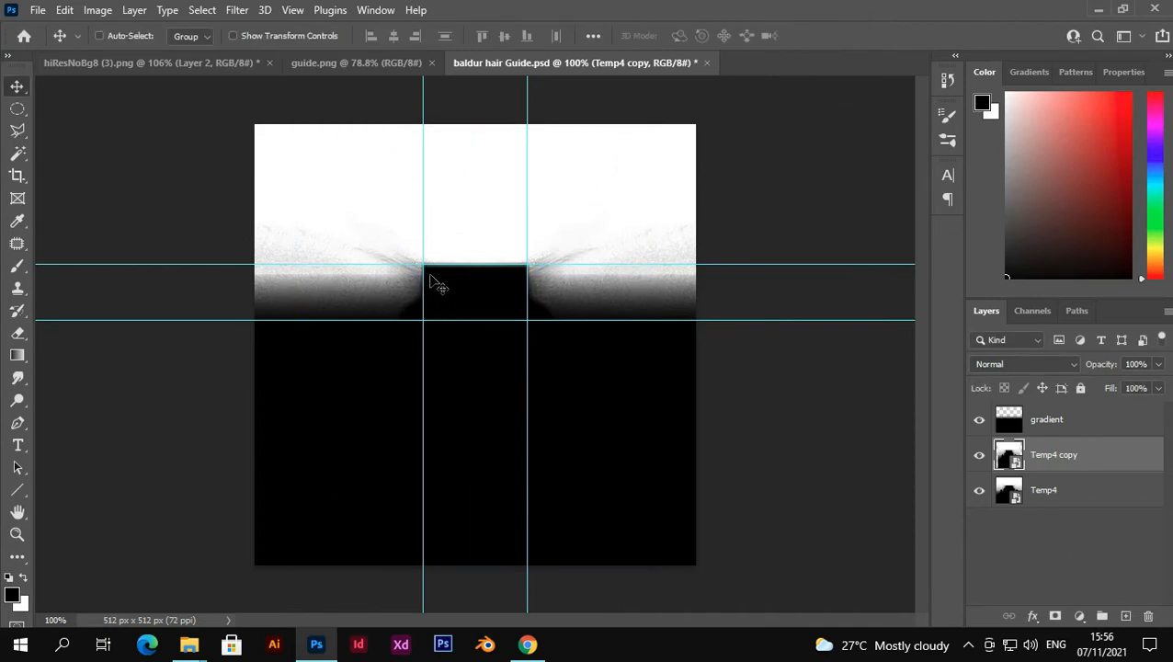
- Warp the Temp4 copy slightly so the sides of its black hairline block follow the vertical guides
scroll(466, 275, "up", 3)
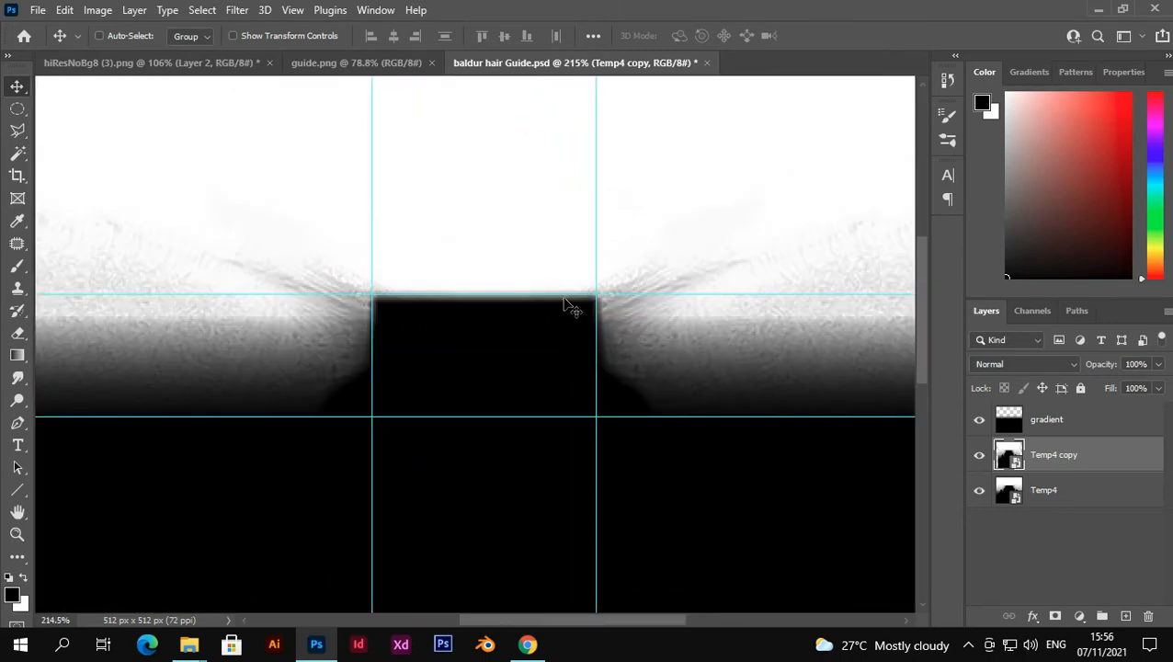
scroll(535, 317, "down", 3)
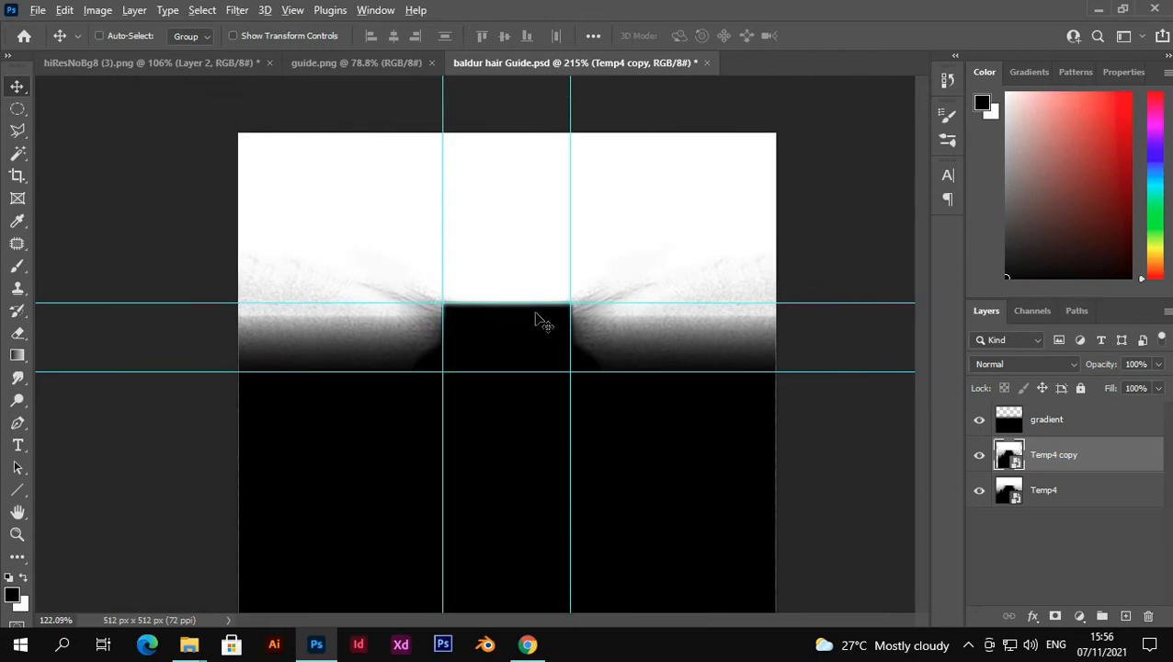
scroll(534, 254, "down", 1)
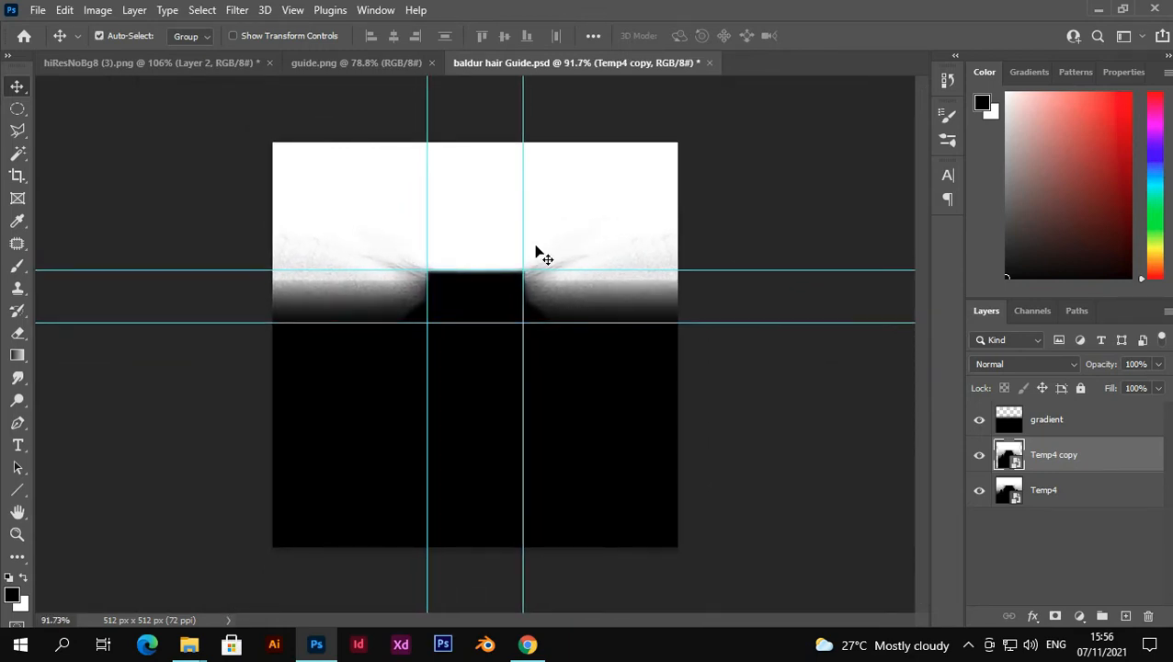
key("ctrl+t")
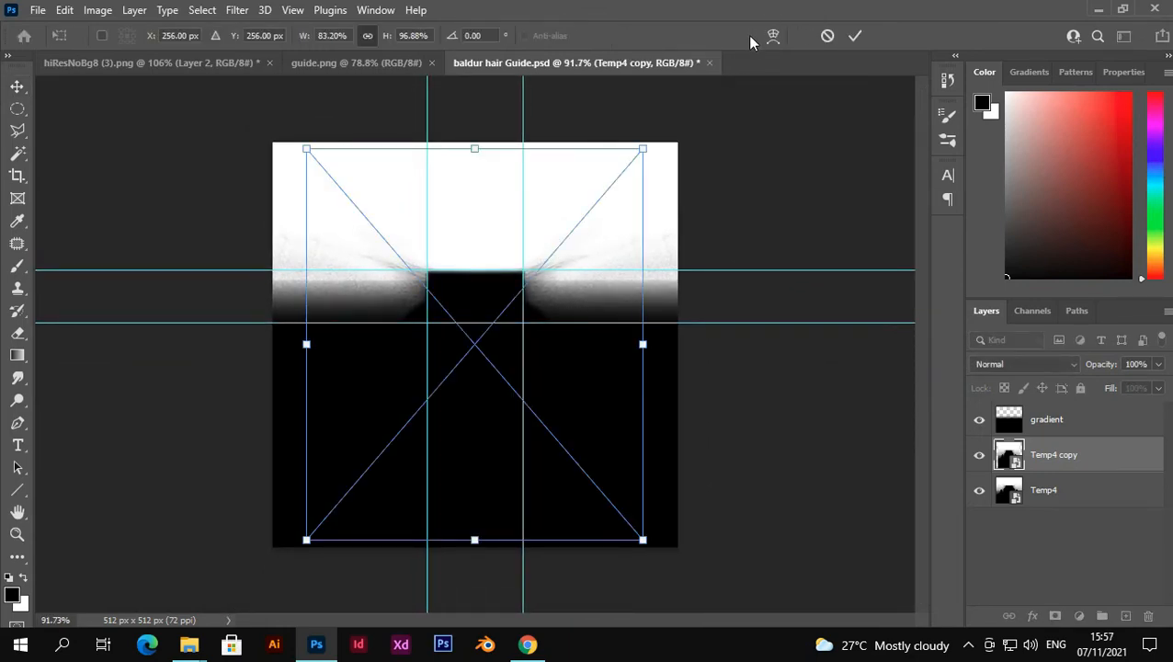
left_click(773, 35)
scroll(526, 254, "up", 3)
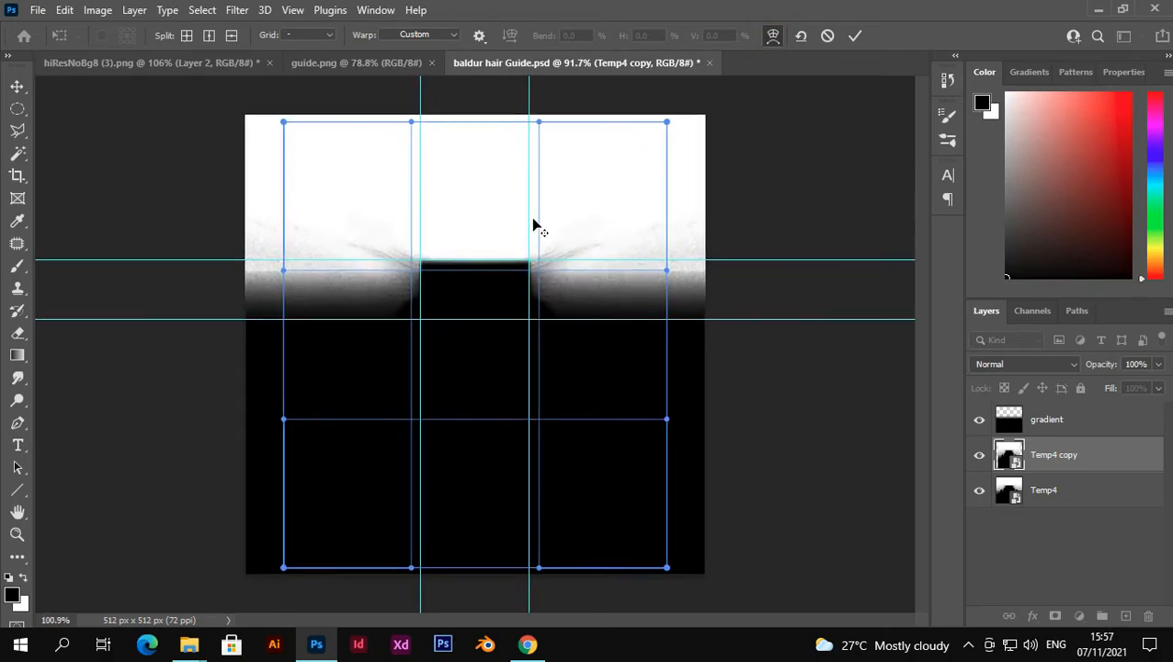
left_click_drag(549, 412, 545, 412)
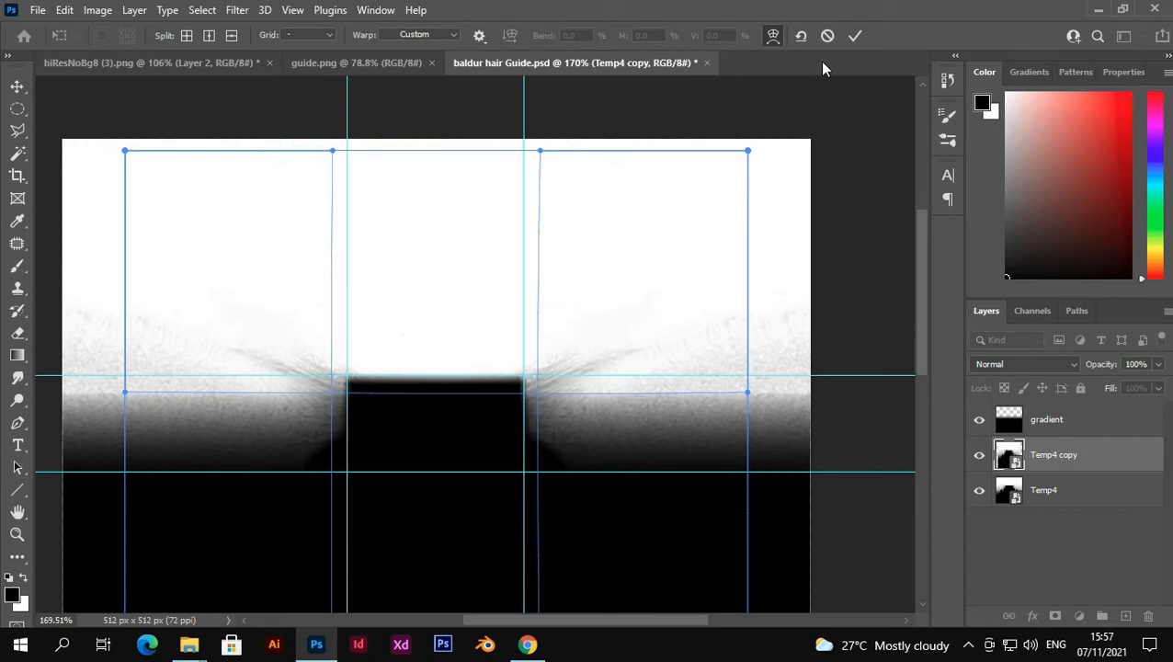
left_click(857, 35)
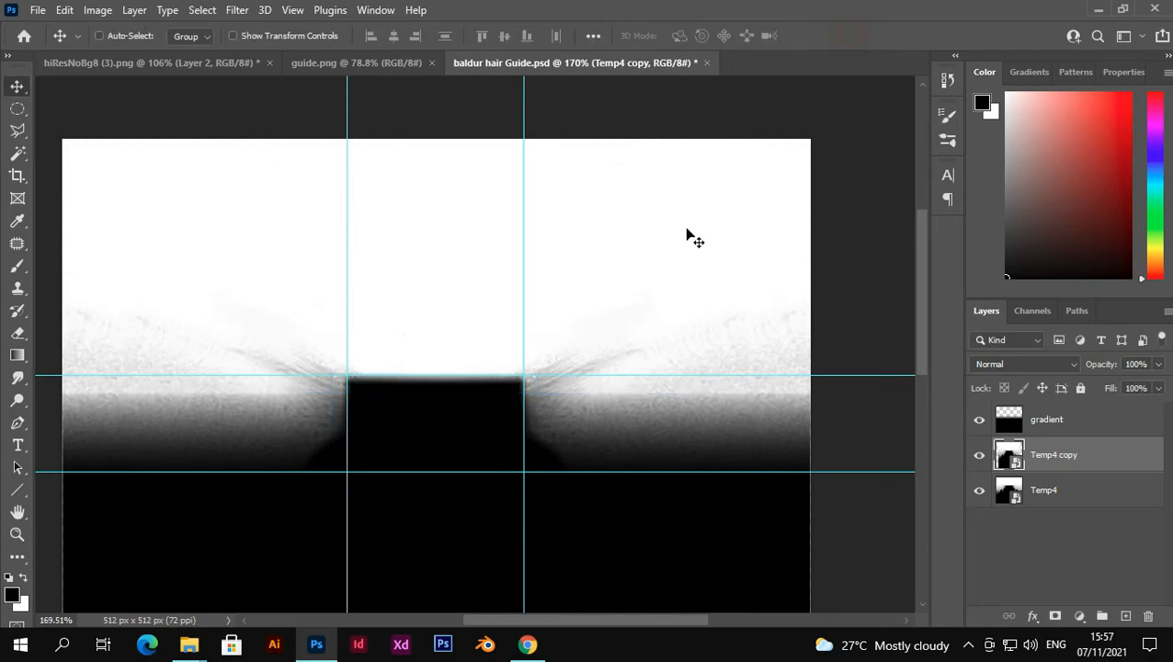
- Duplicate the Temp4 copy and Temp4 layers together and merge the two duplicates into a single layer
scroll(686, 235, "down", 6)
scroll(468, 260, "up", 3)
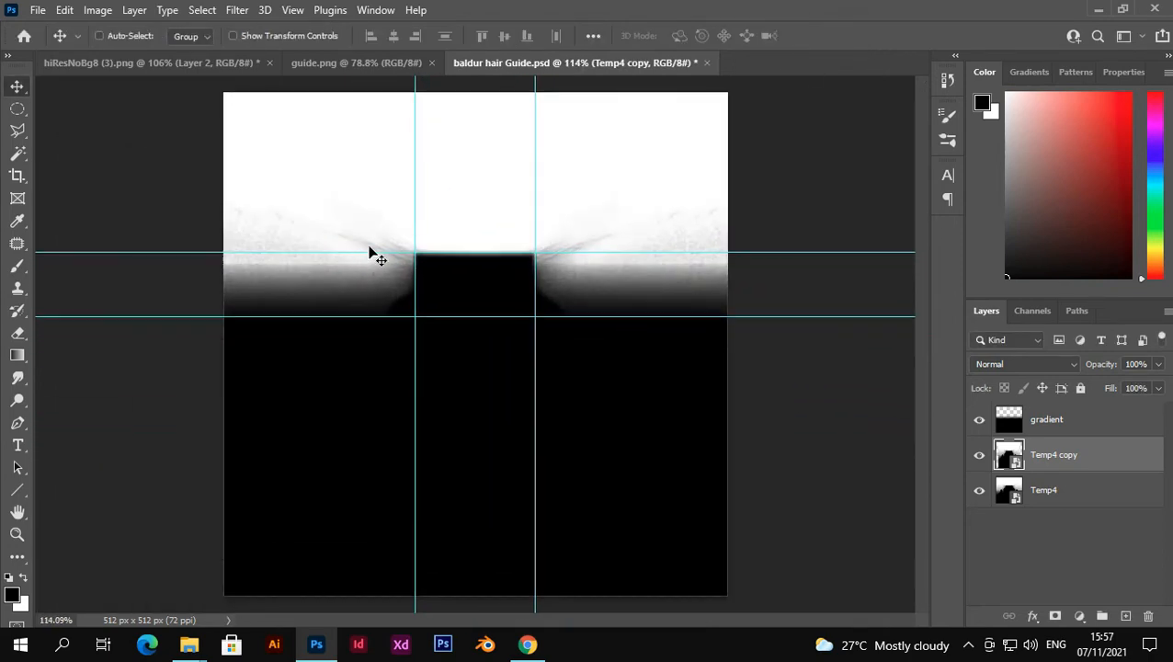
scroll(414, 291, "down", 3)
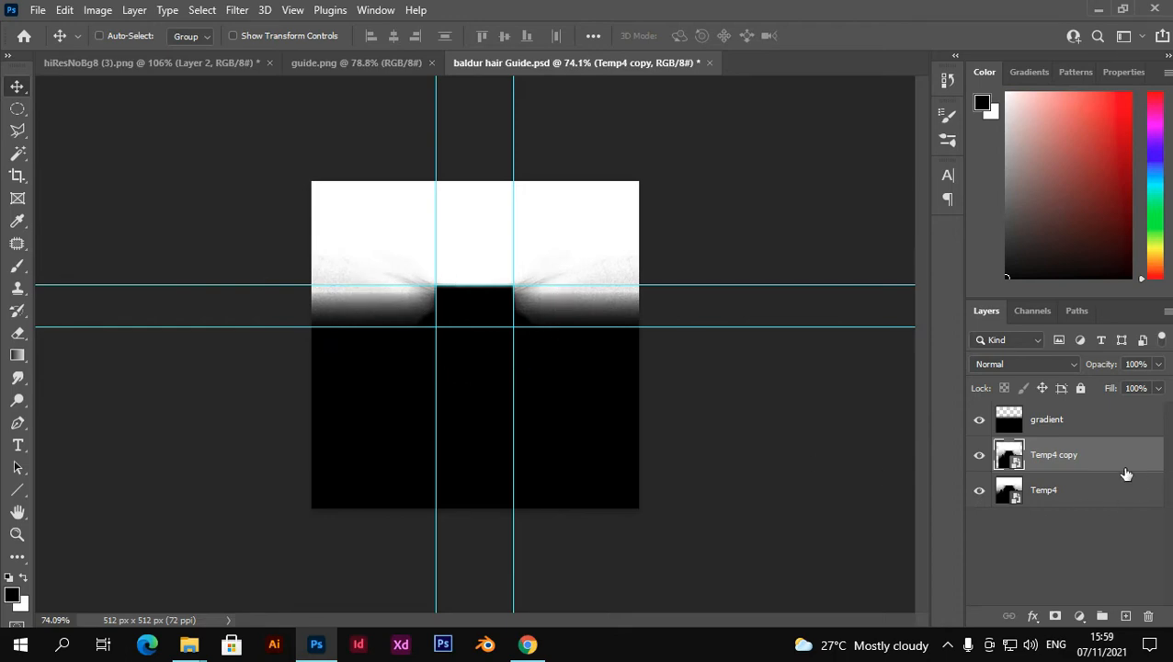
left_click(1054, 499, "shift")
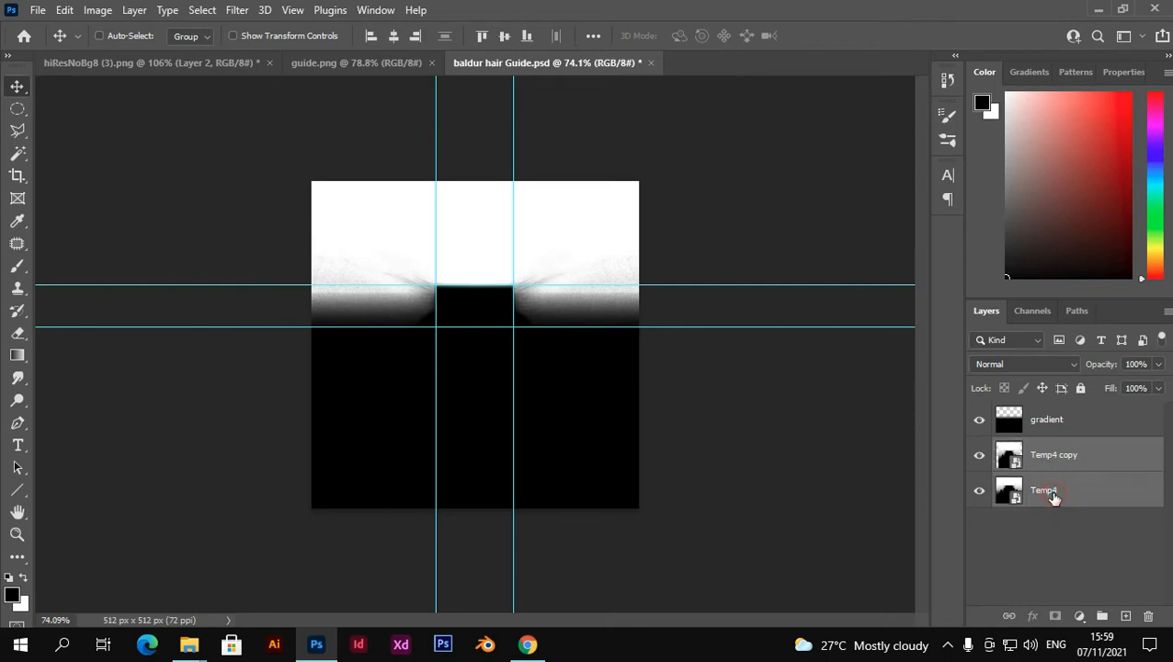
left_click(1048, 454)
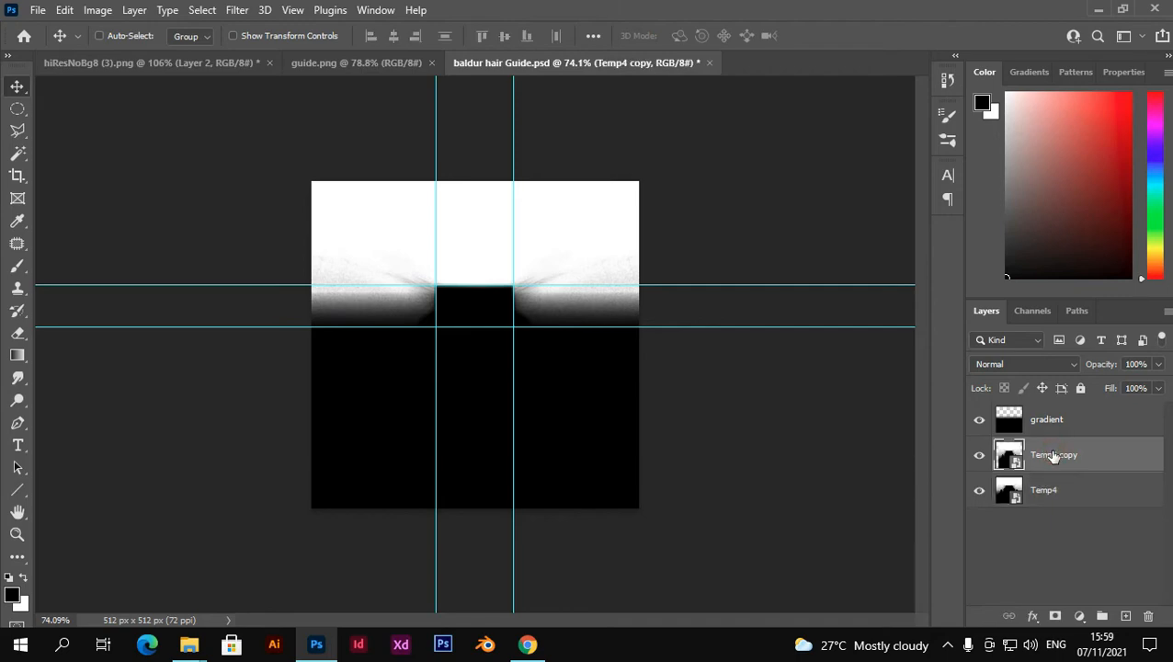
left_click(1053, 490, "shift")
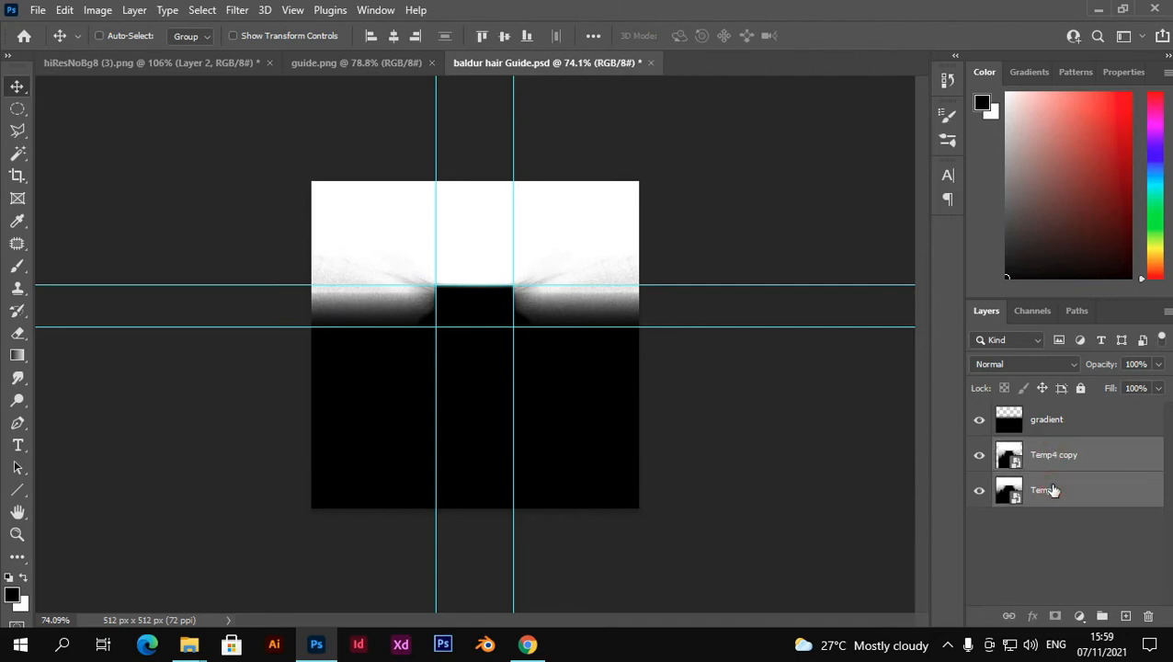
key("ctrl")
key("ctrl+j")
right_click(1053, 490)
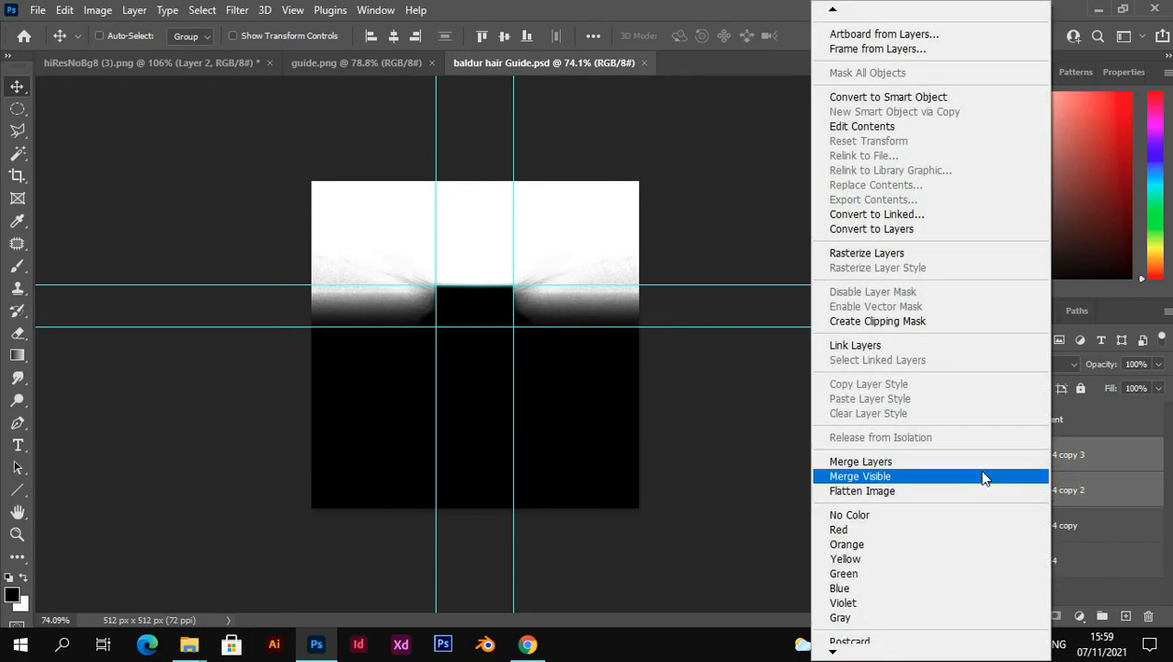
left_click(903, 456)
- Hide the Temp4 copy and Temp4 layers and rename the merged layer final
left_click(978, 490)
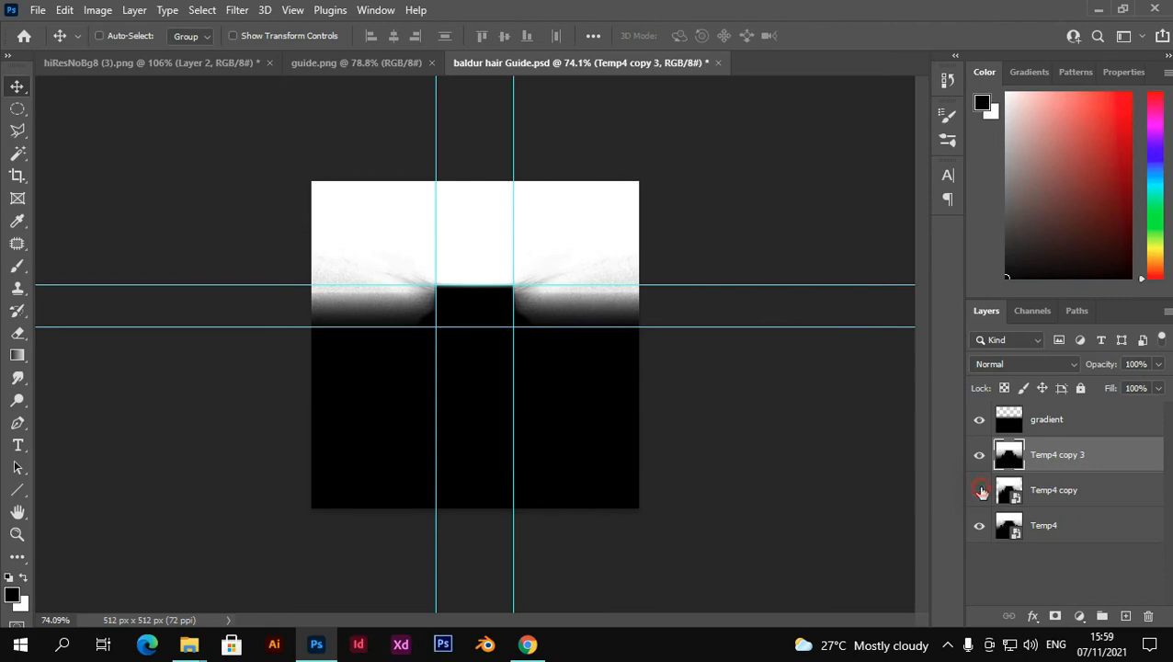
left_click(978, 525)
double_click(1050, 455)
type("final")
key("Return")
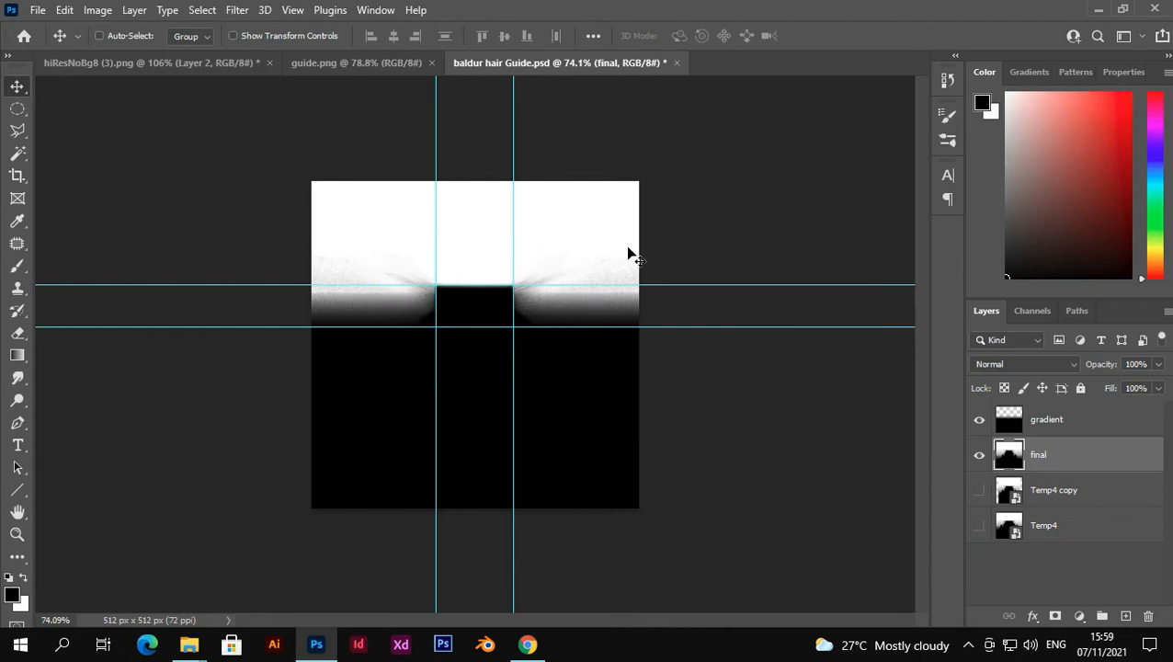
- Duplicate the final layer and flip the copy horizontally
key("ctrl")
key("ctrl+j")
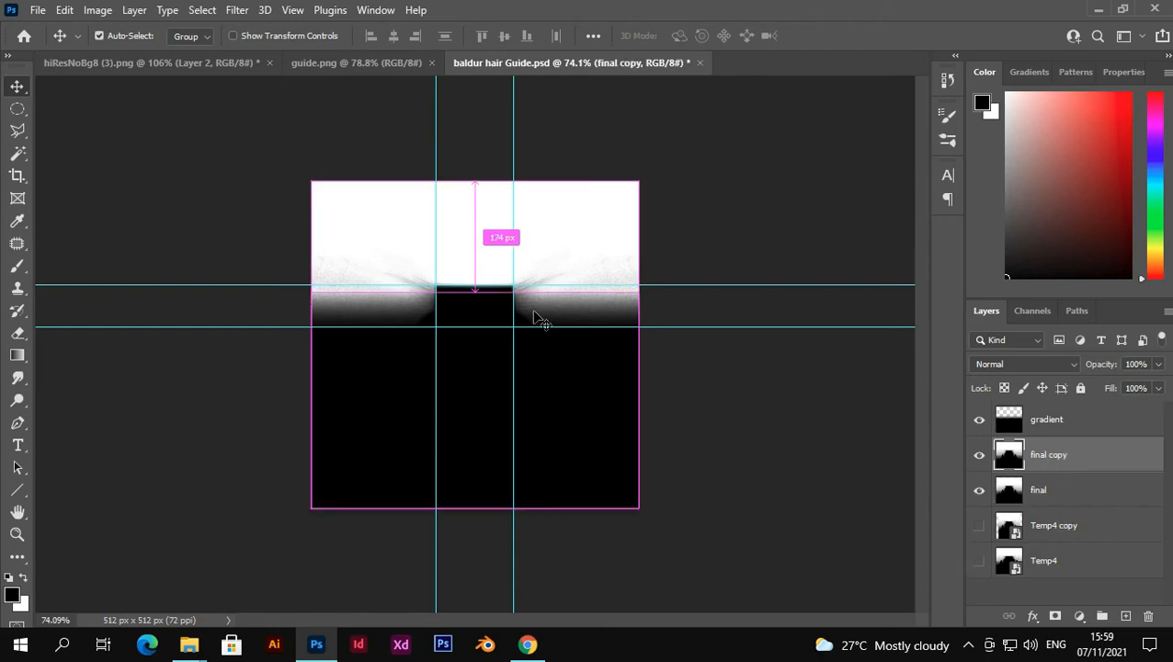
key("ctrl+t")
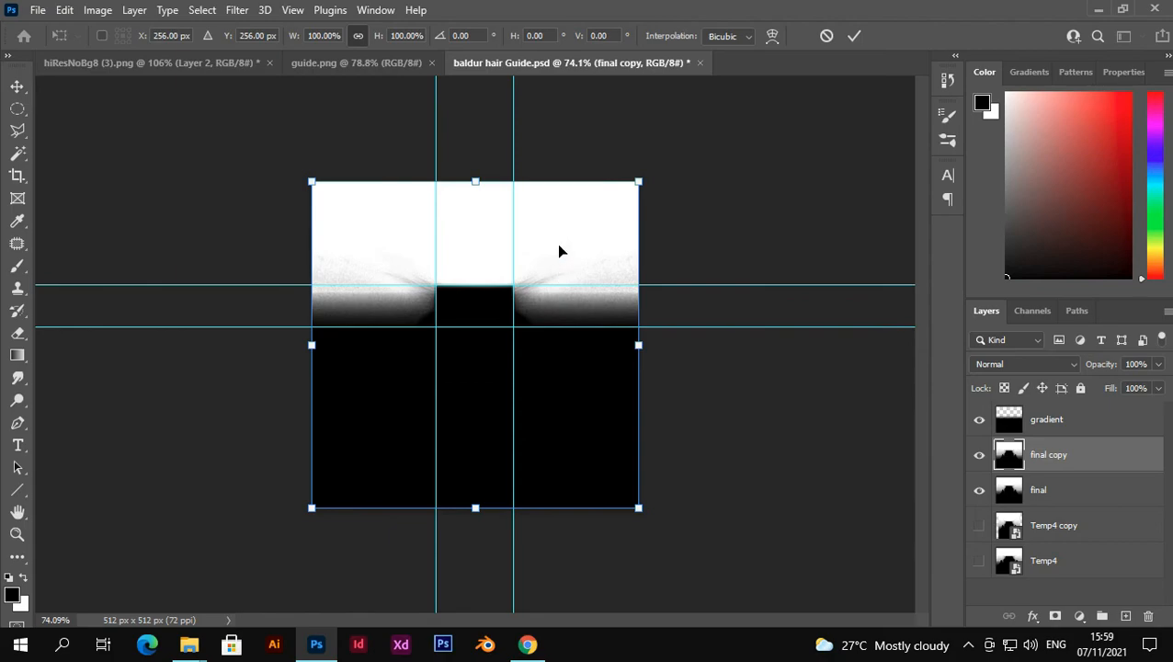
right_click(559, 248)
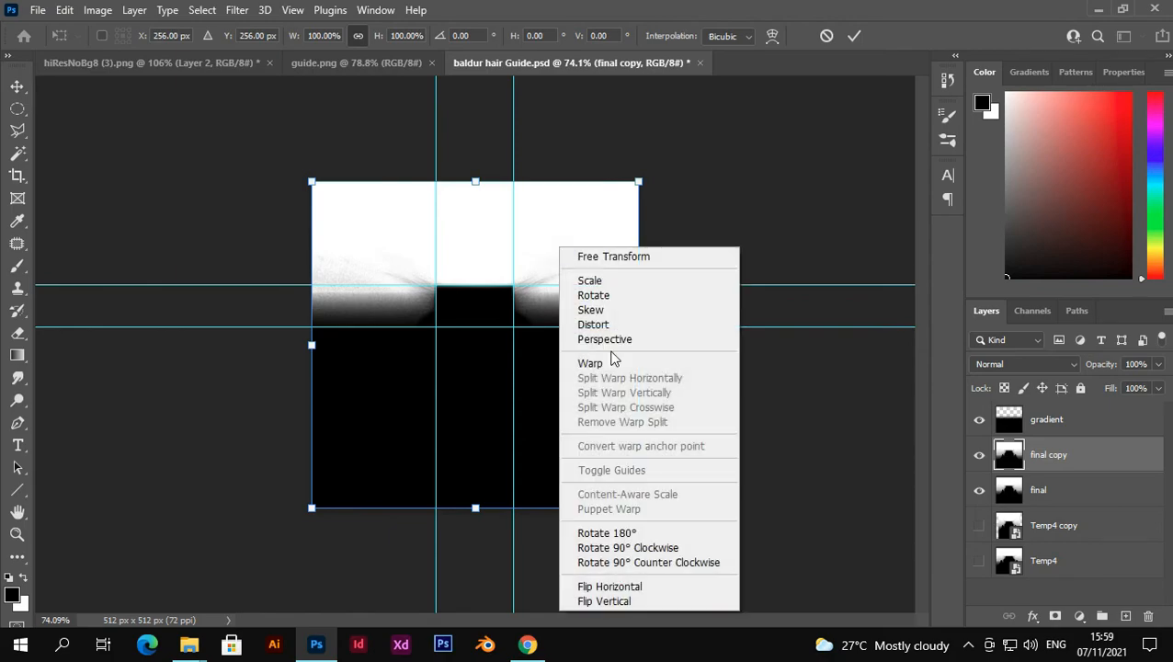
left_click(632, 589)
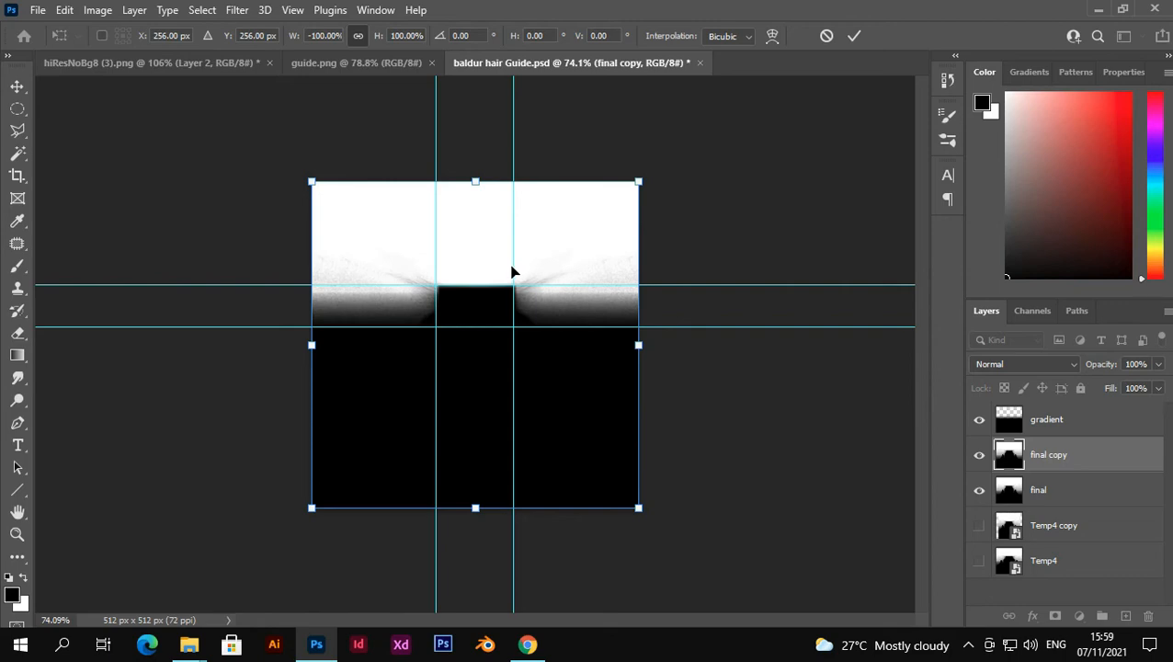
key("Return")
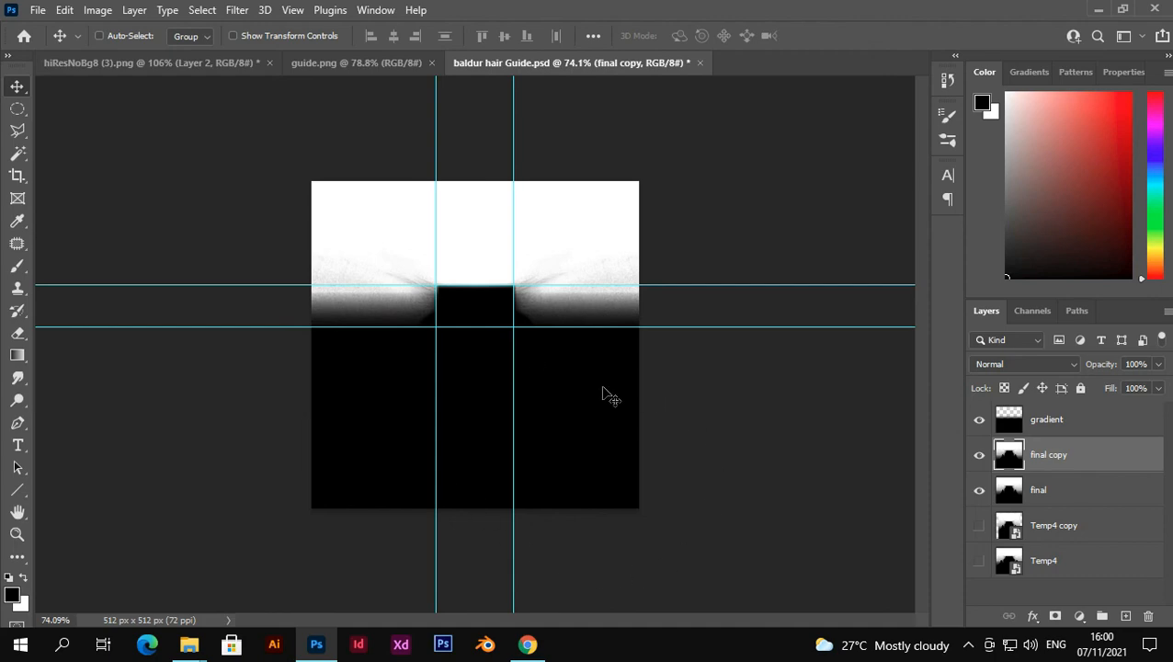
- Switch to the Windows desktop and clear the icon selection
left_click(1164, 655)
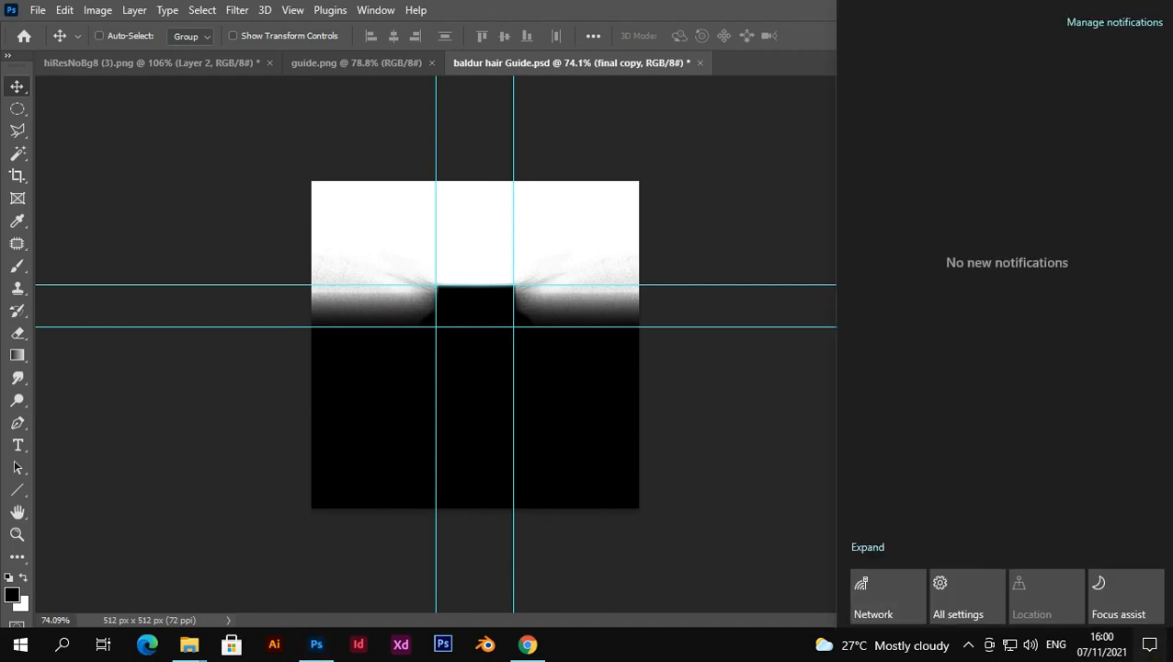
left_click(1170, 651)
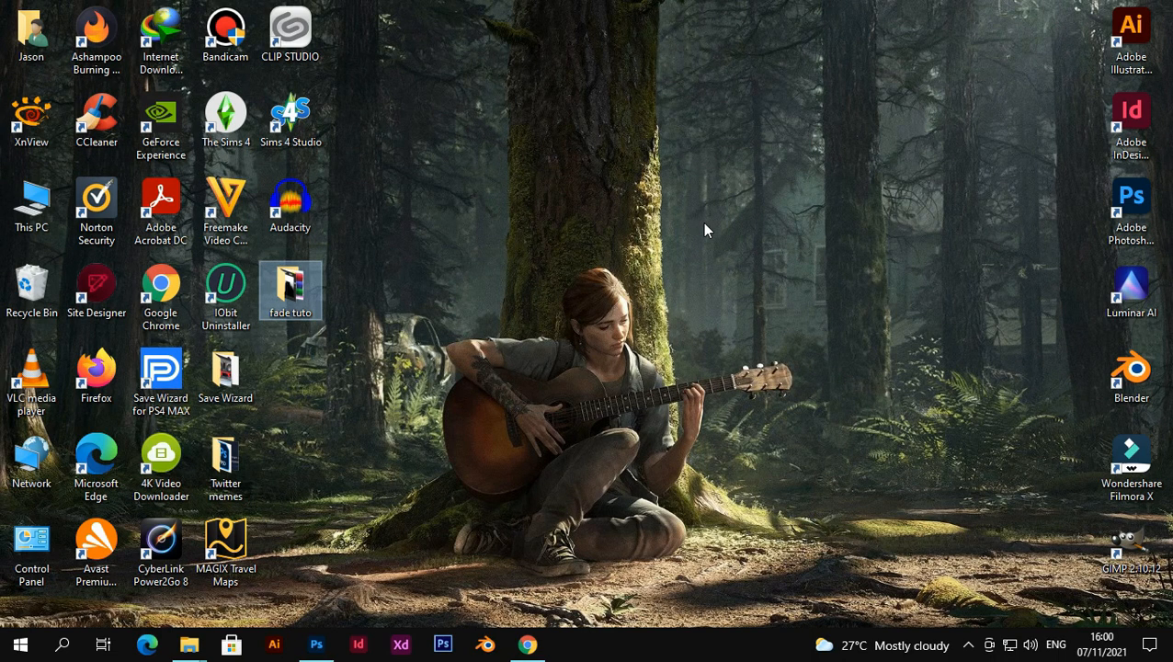
left_click(611, 239)
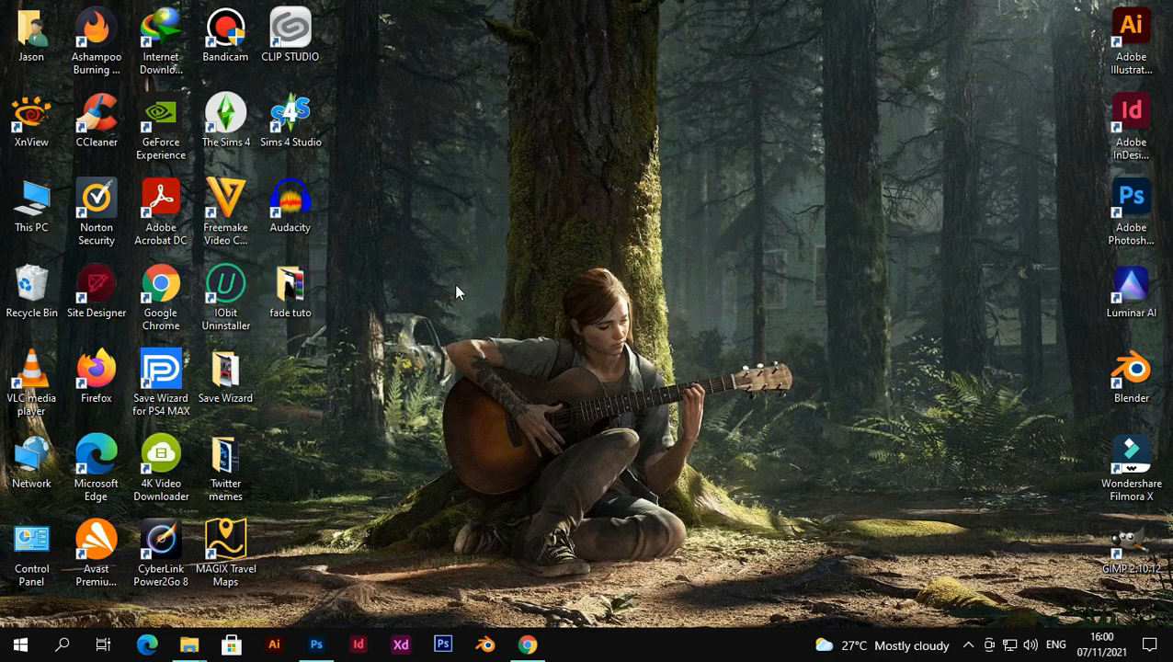